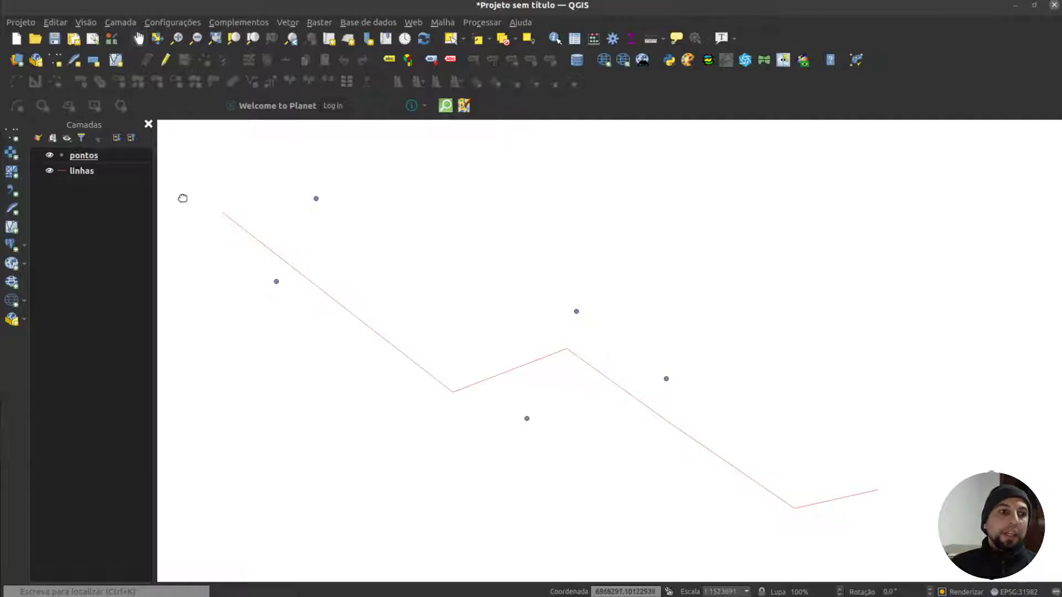
Step: Open the DB Manager, expand the virtual layer provider to Camadas do Projeto, and open an SQL query window for it
left_click(577, 61)
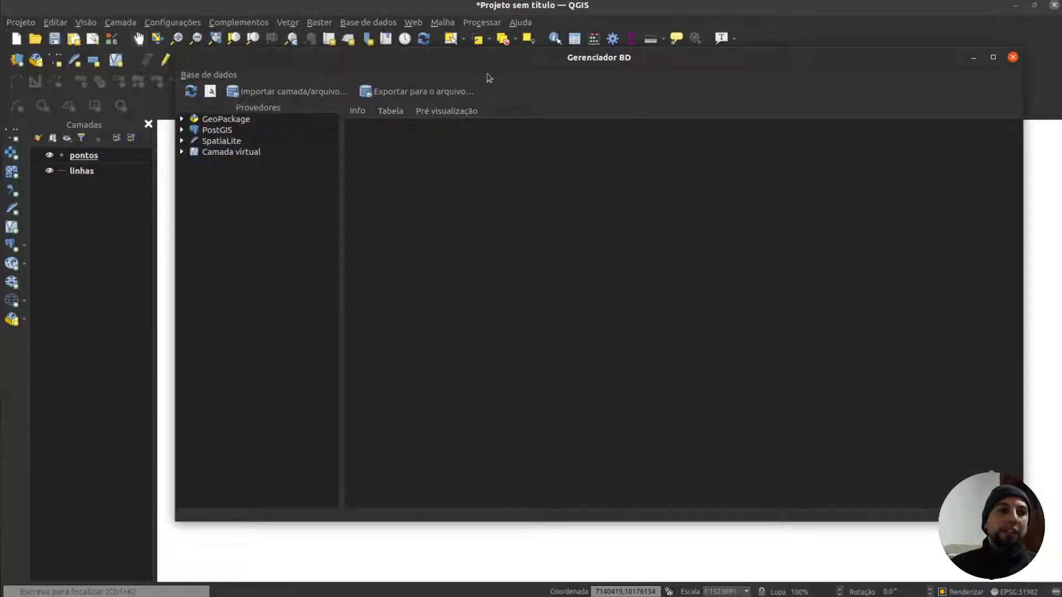
left_click(228, 131)
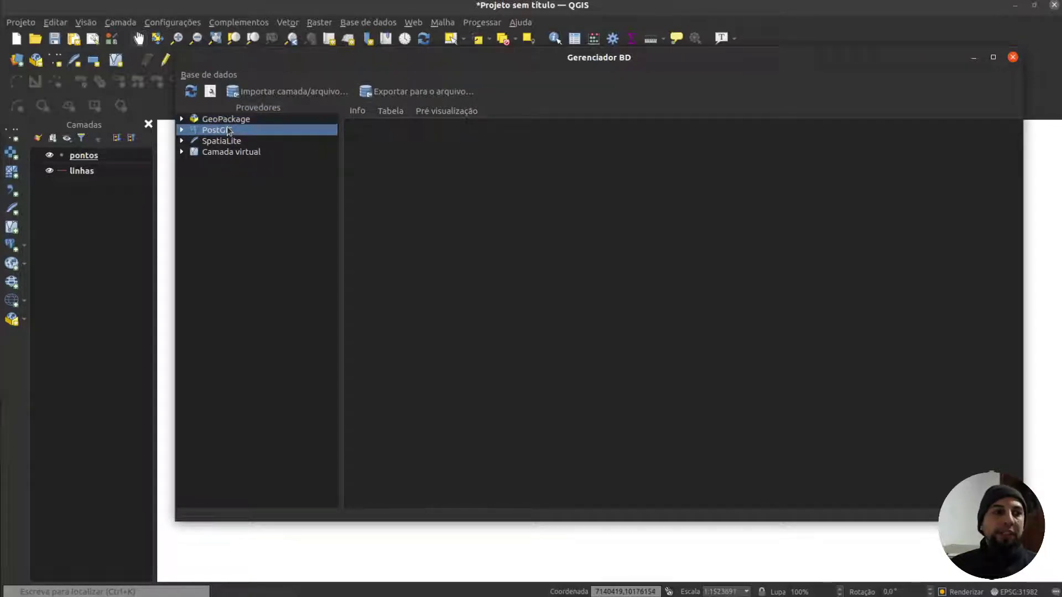
left_click(229, 143)
left_click(227, 152)
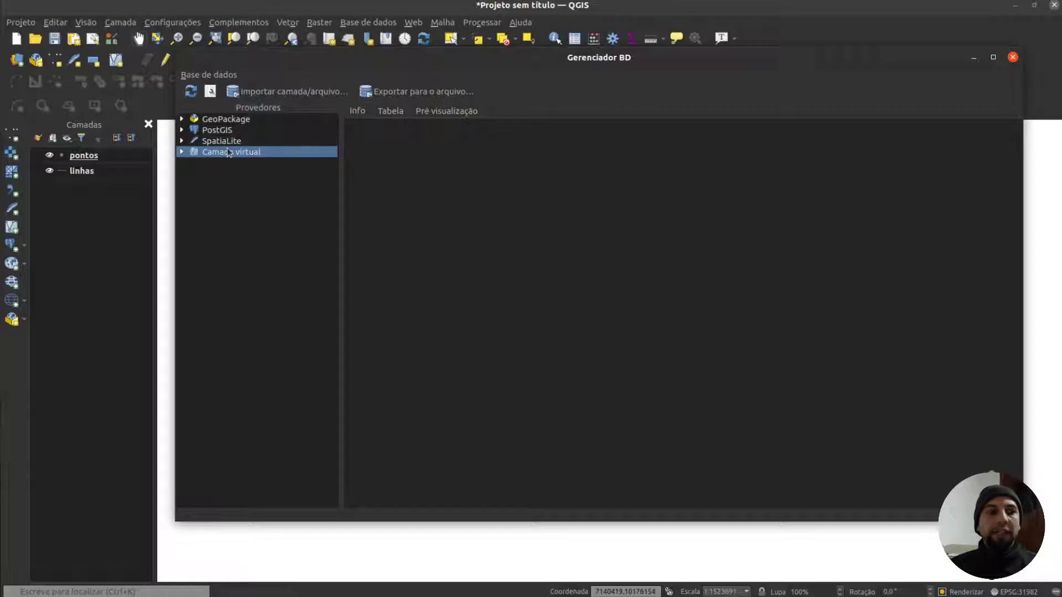
left_click(182, 152)
left_click(277, 164)
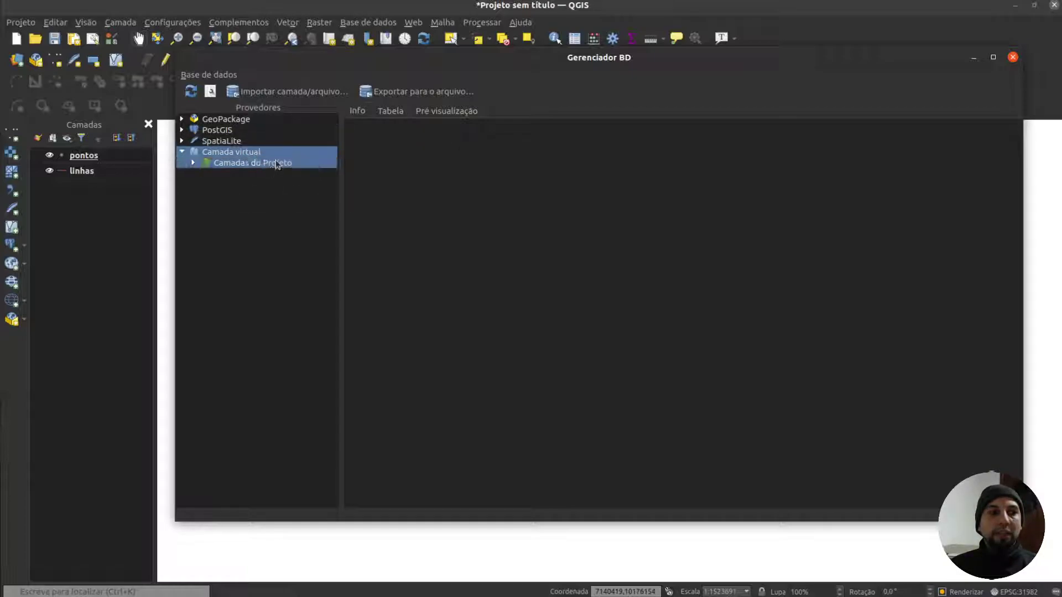
left_click(194, 163)
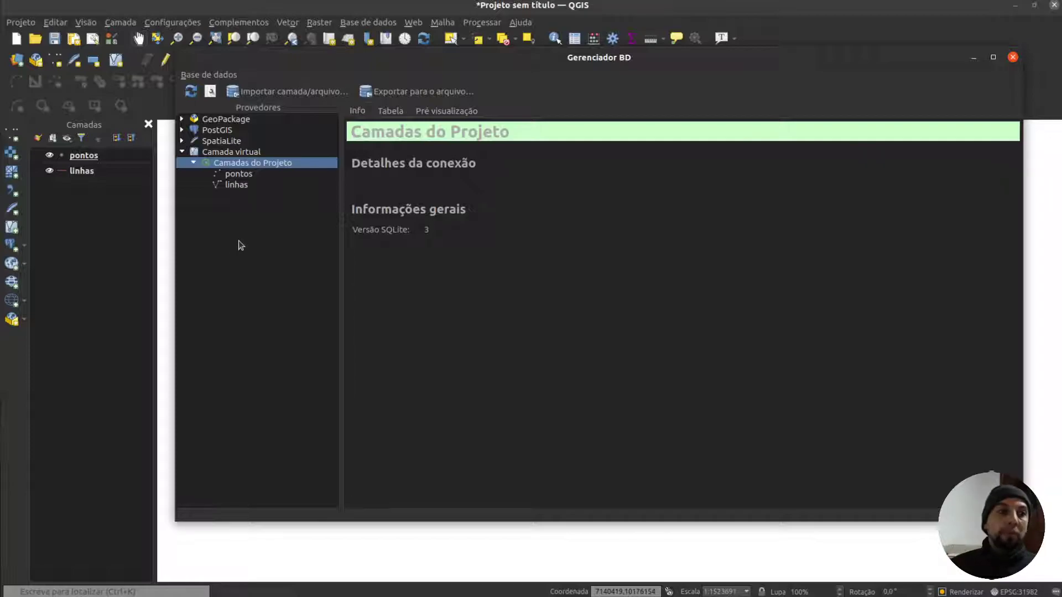
left_click(211, 91)
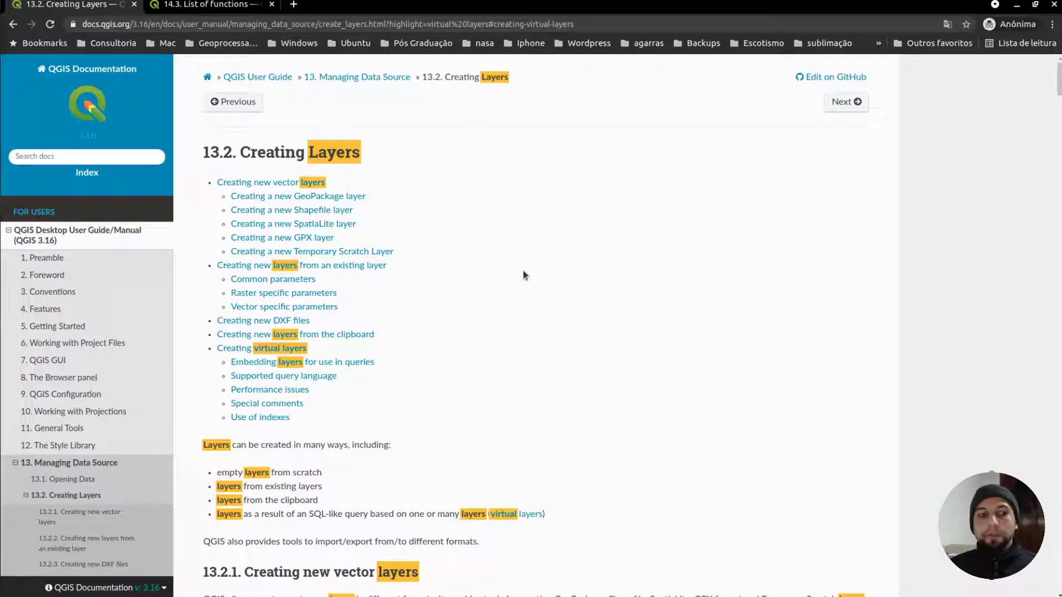
Step: Switch to the QGIS documentation in the browser and go to section 13.2.5, Creating virtual layers
scroll(546, 281, "down", 4)
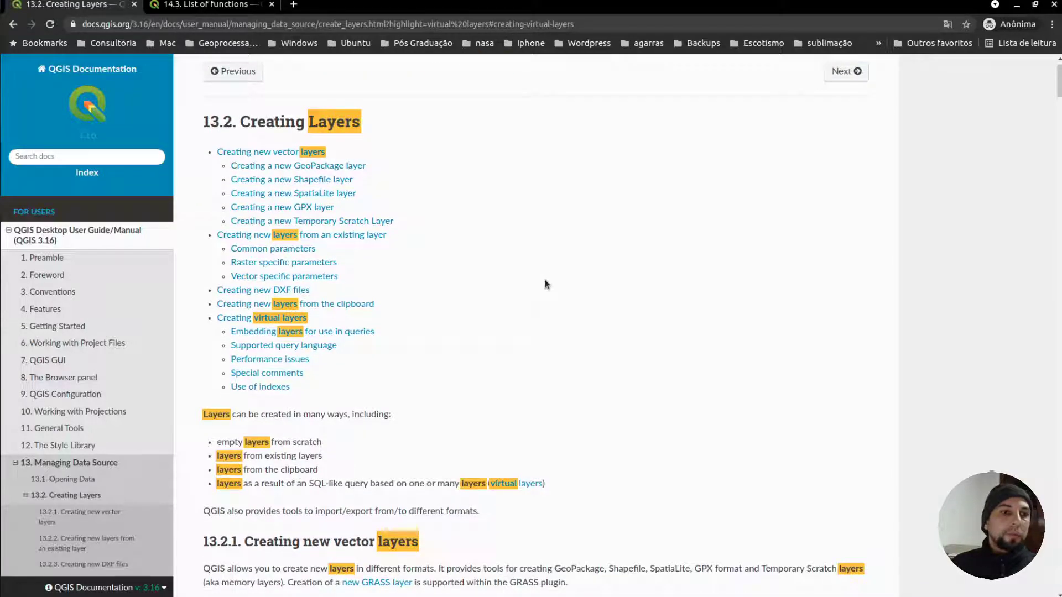
scroll(545, 284, "down", 20)
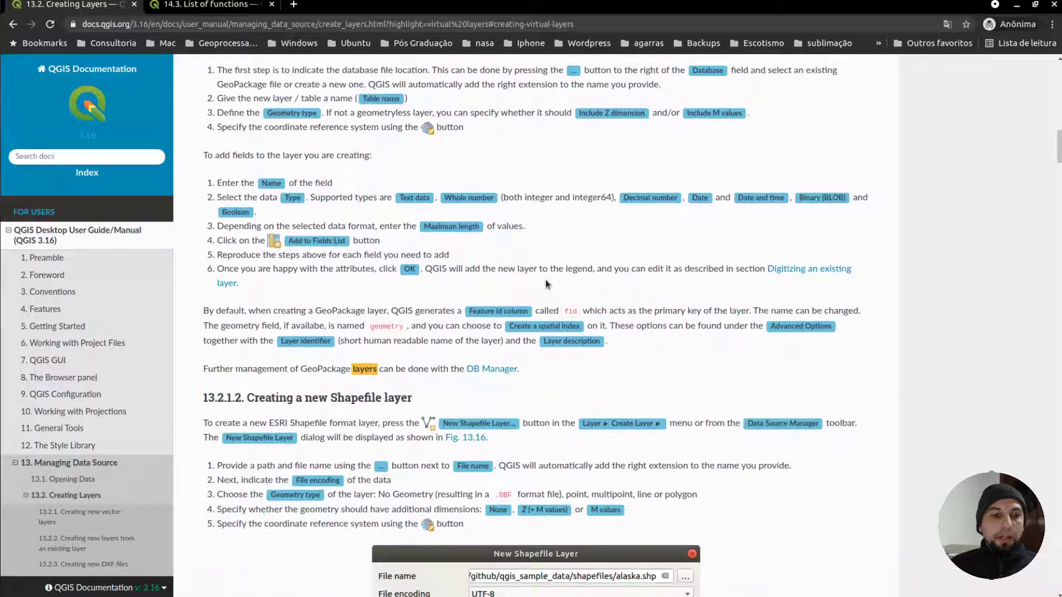
scroll(545, 284, "down", 20)
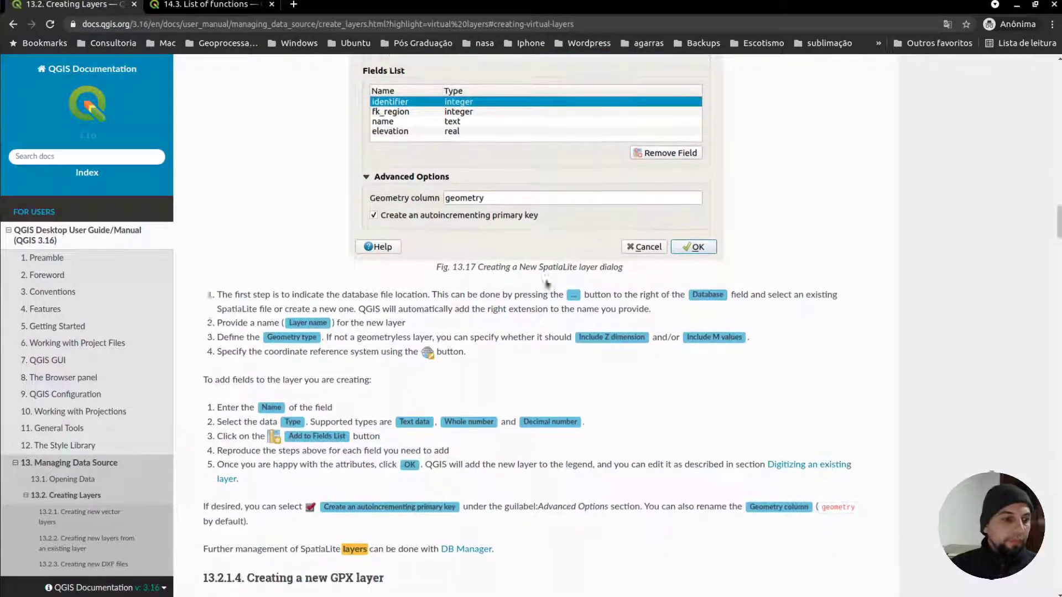
scroll(80, 413, "down", 4)
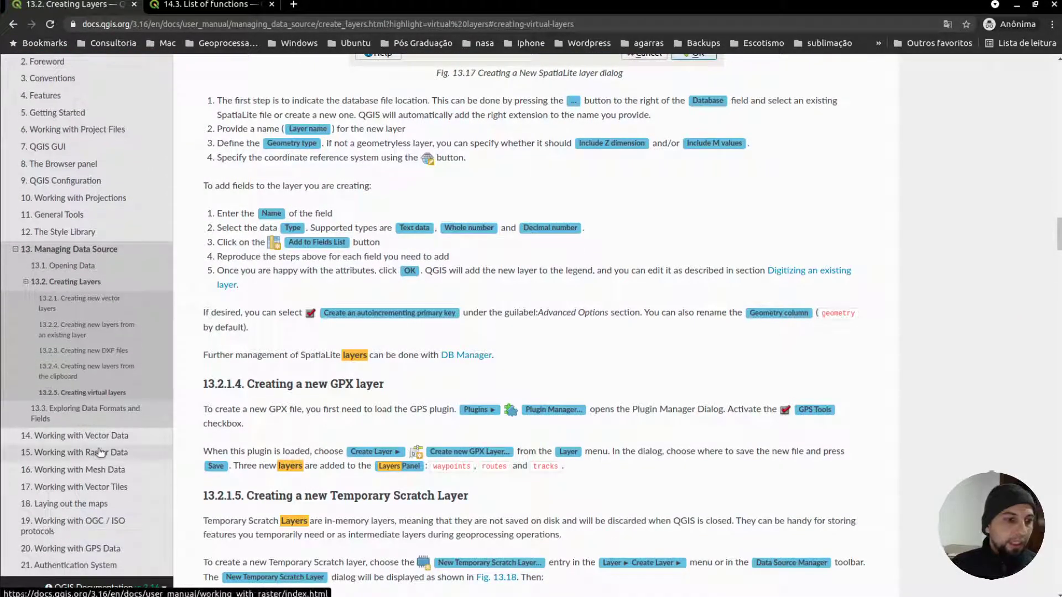
left_click(82, 392)
scroll(560, 335, "down", 3)
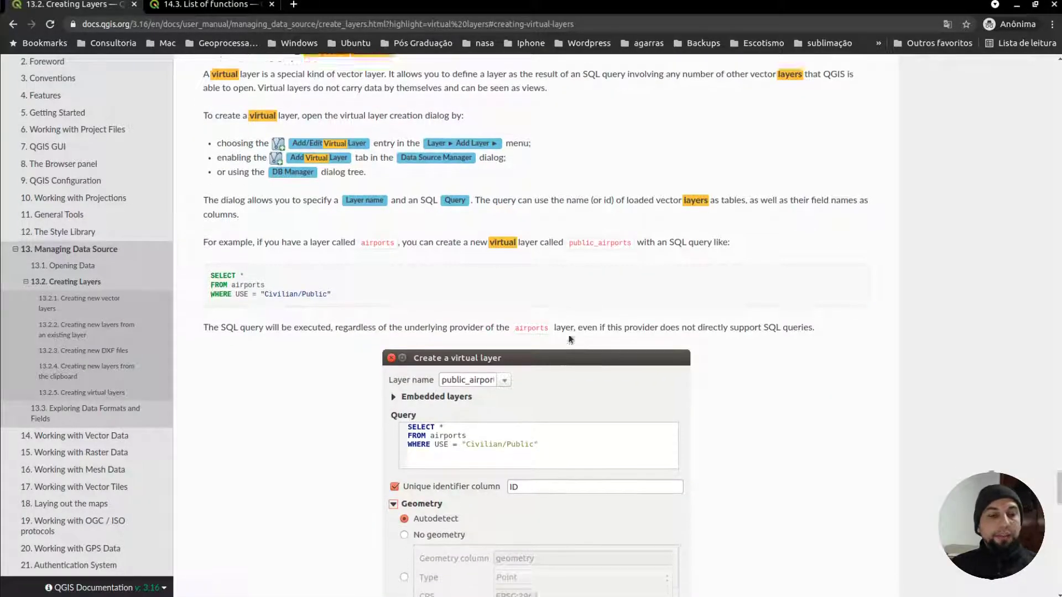
Step: Examine the airports SQL query example, the virtual layer creation dialog and the join example in the documentation
left_click_drag(264, 180, 219, 177)
left_click(310, 186)
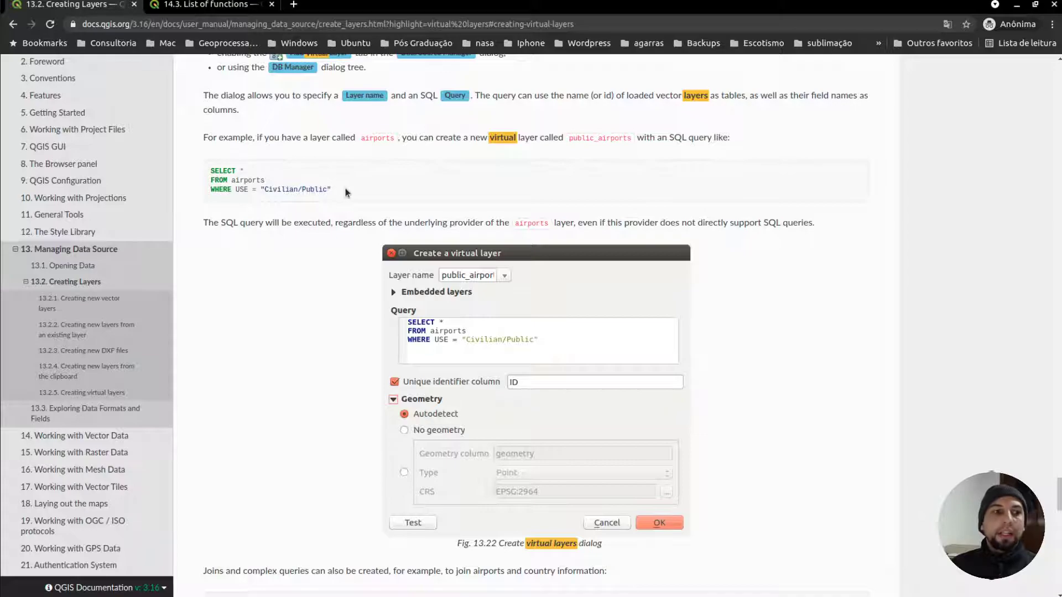
left_click_drag(330, 191, 210, 169)
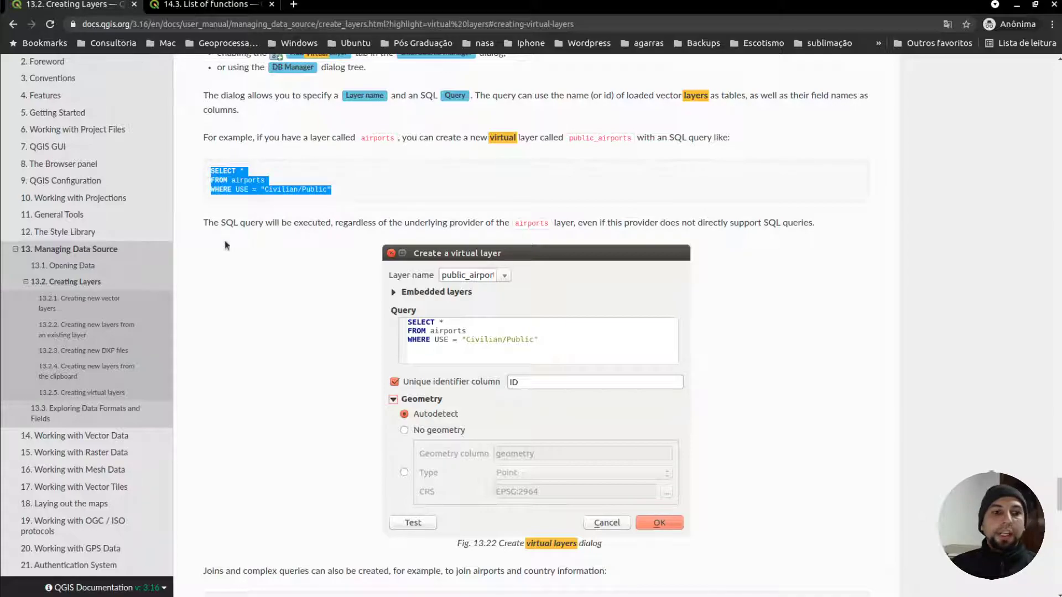
scroll(271, 298, "down", 2)
scroll(272, 297, "down", 5)
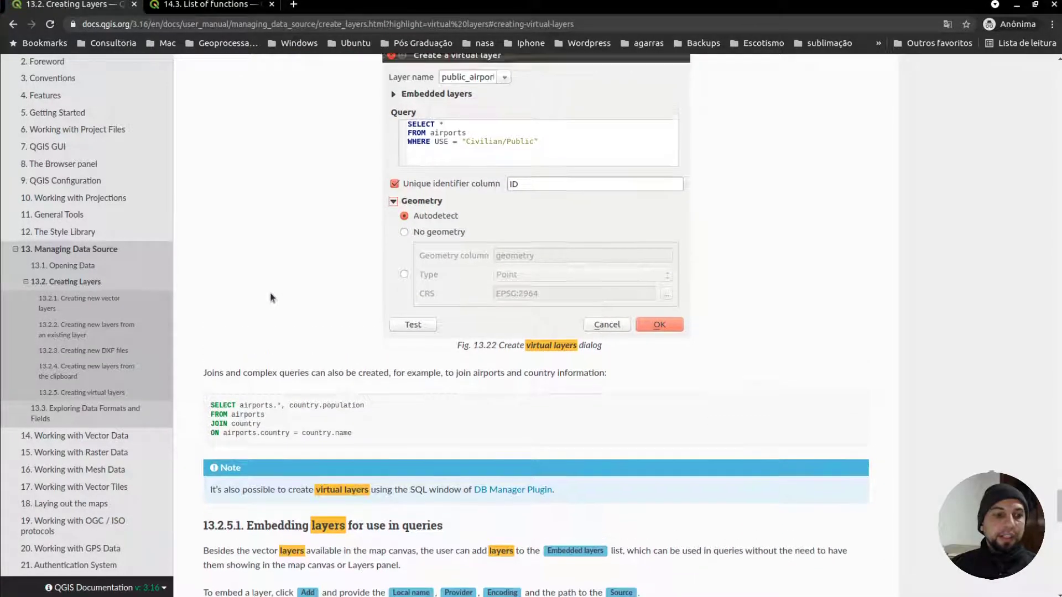
scroll(271, 297, "up", 4)
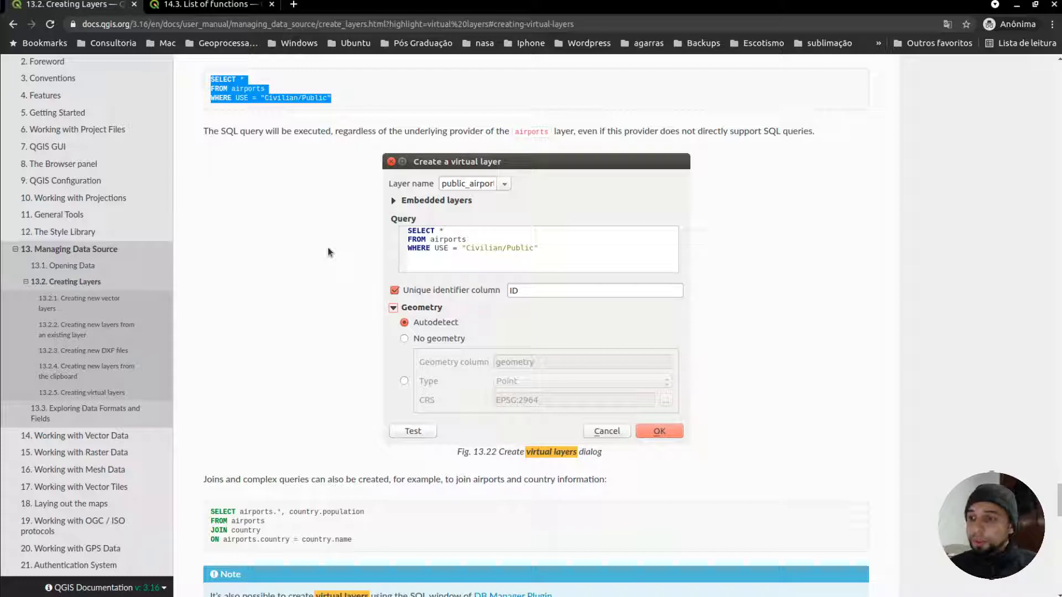
Step: Switch to the List of functions documentation page and go to section 14.3.13, Geometry Functions
left_click(219, 8)
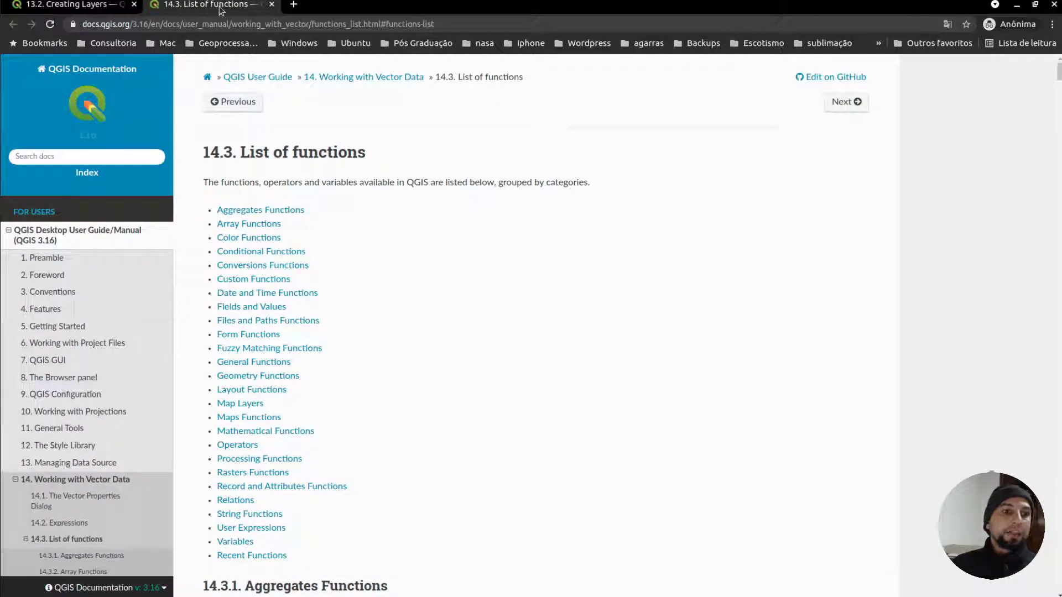
scroll(548, 346, "down", 2)
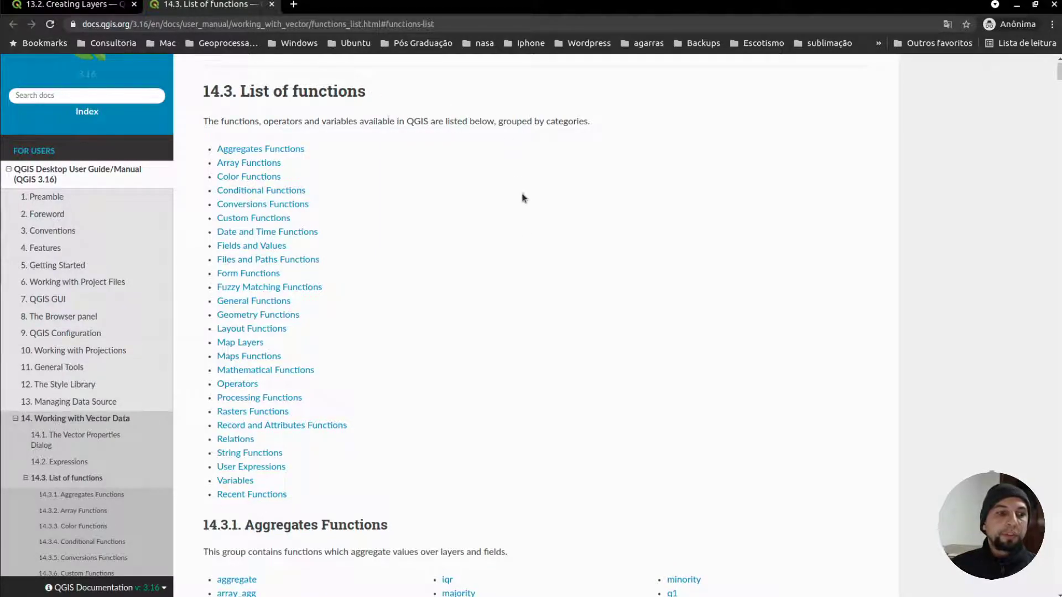
key("ctrl+f")
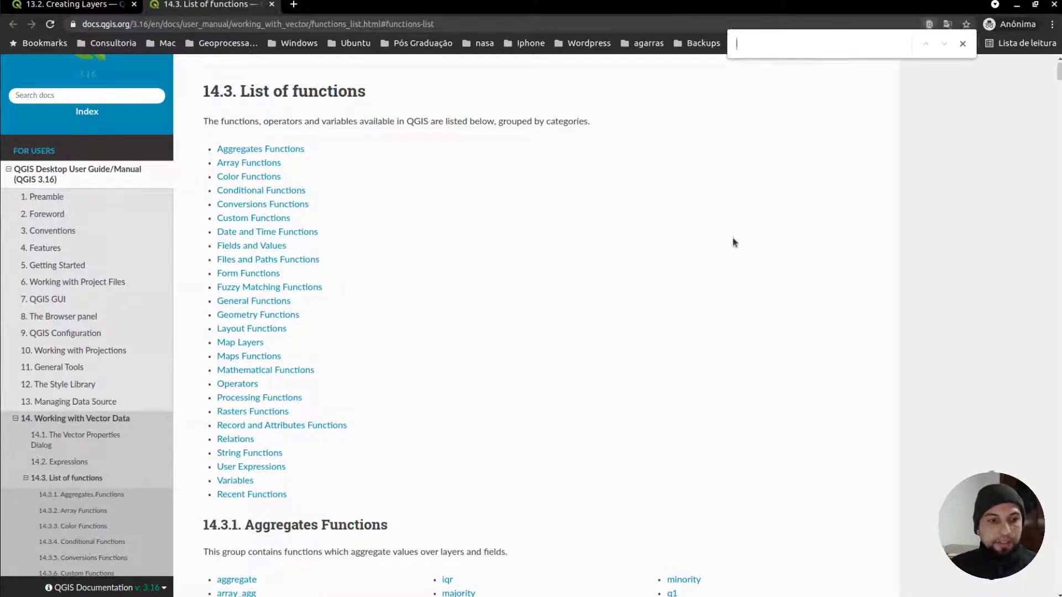
type("geomey")
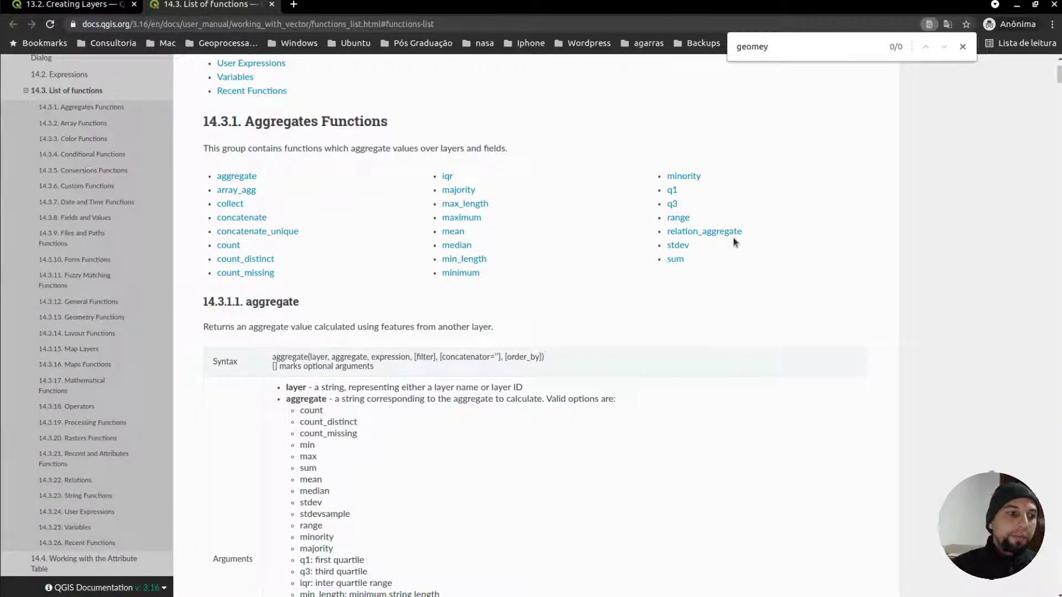
left_click(95, 317)
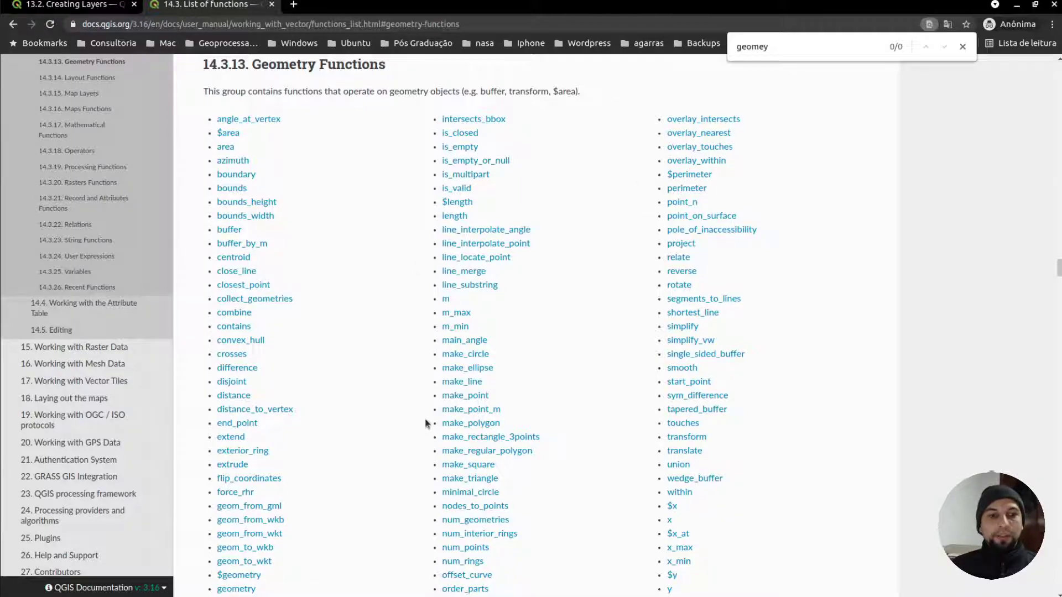
Step: Look through the list of geometry functions and open the shortest_line entry
scroll(426, 424, "down", 3)
scroll(426, 423, "up", 2)
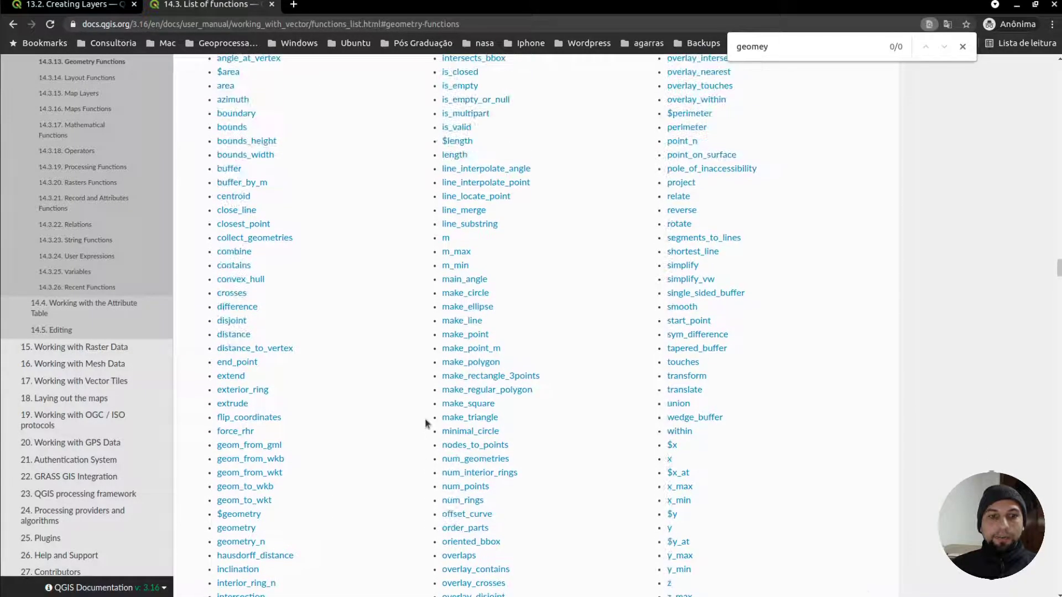
scroll(426, 424, "up", 2)
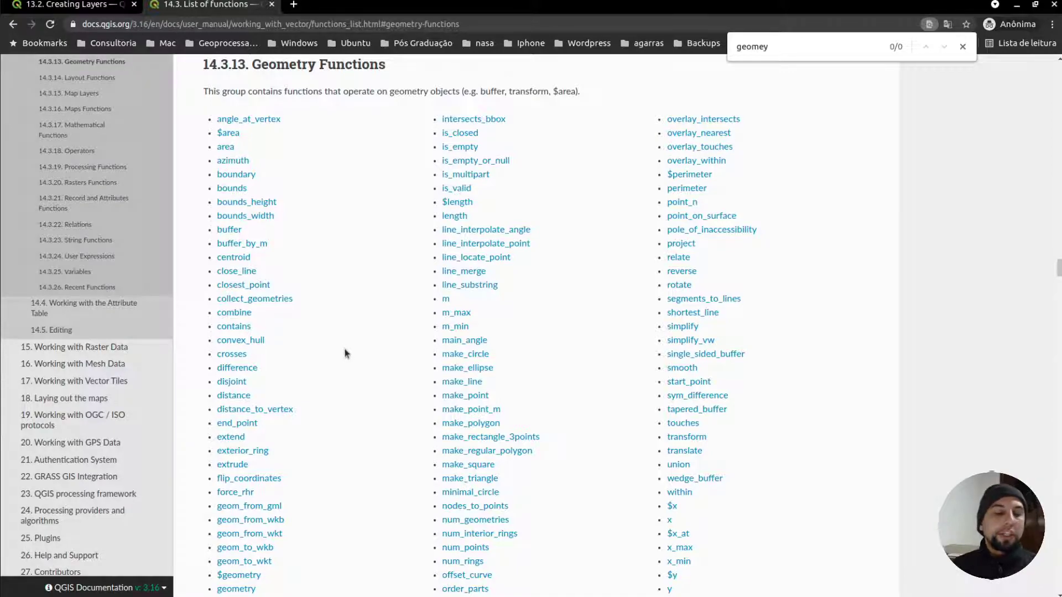
scroll(448, 285, "down", 2)
scroll(597, 237, "up", 2)
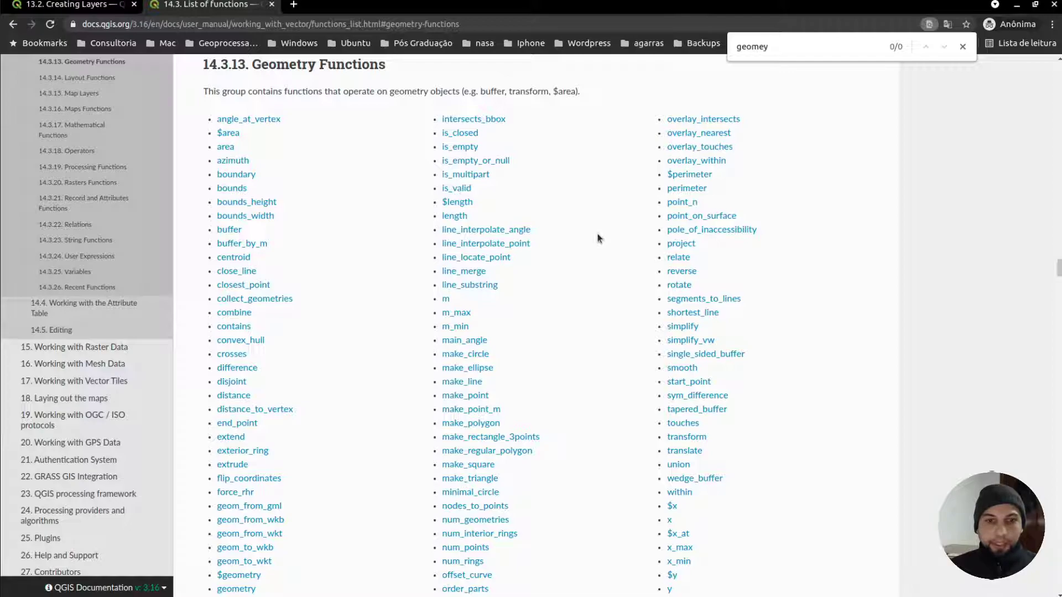
left_click(692, 313)
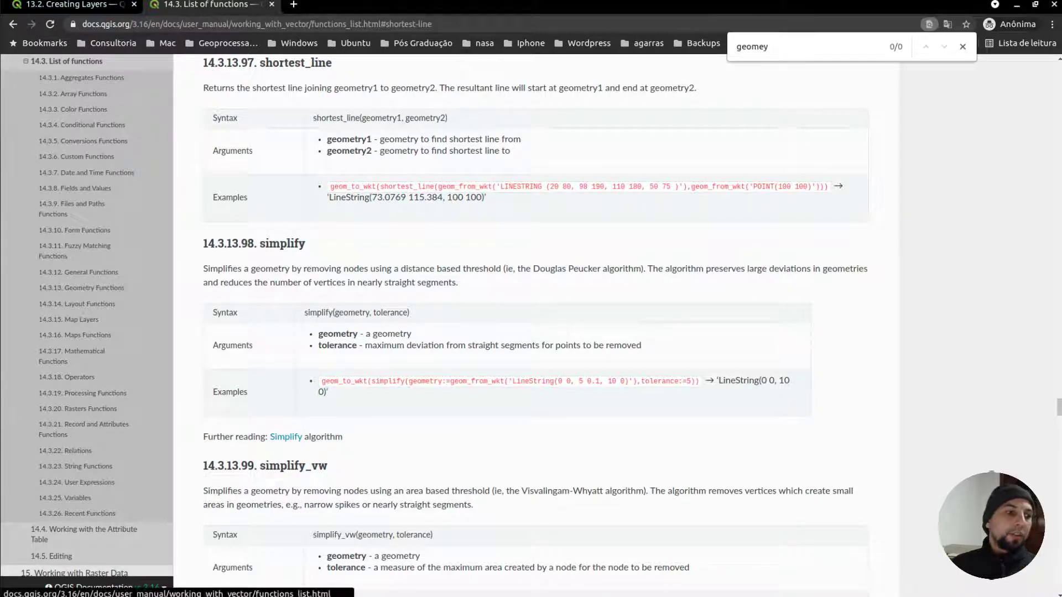
Step: Switch back to QGIS, view the points and lines on the map, and return to the DB Manager's empty query editor
left_click(13, 416)
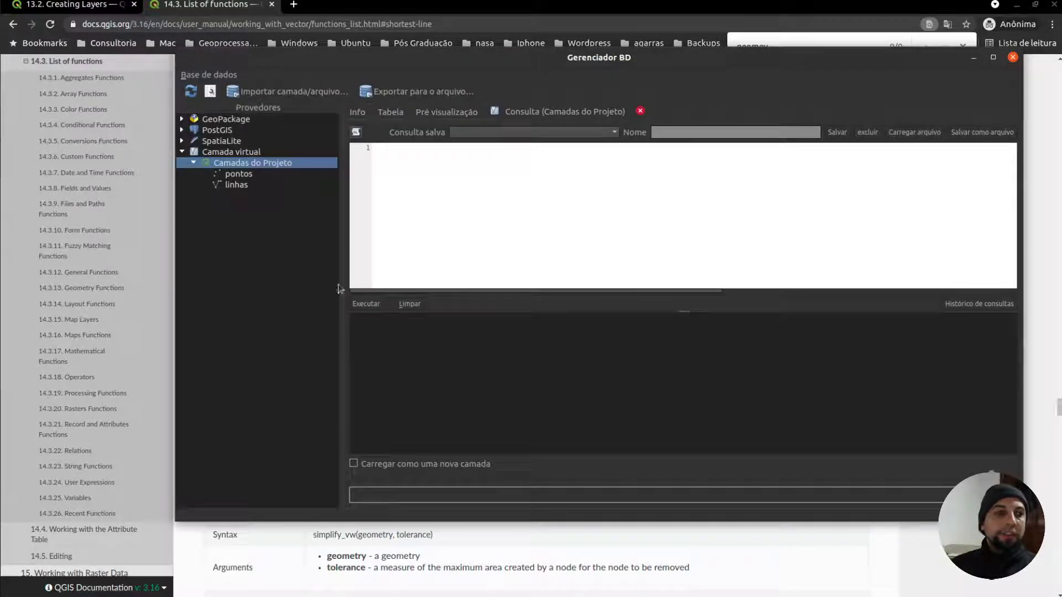
left_click(13, 409)
left_click(61, 349)
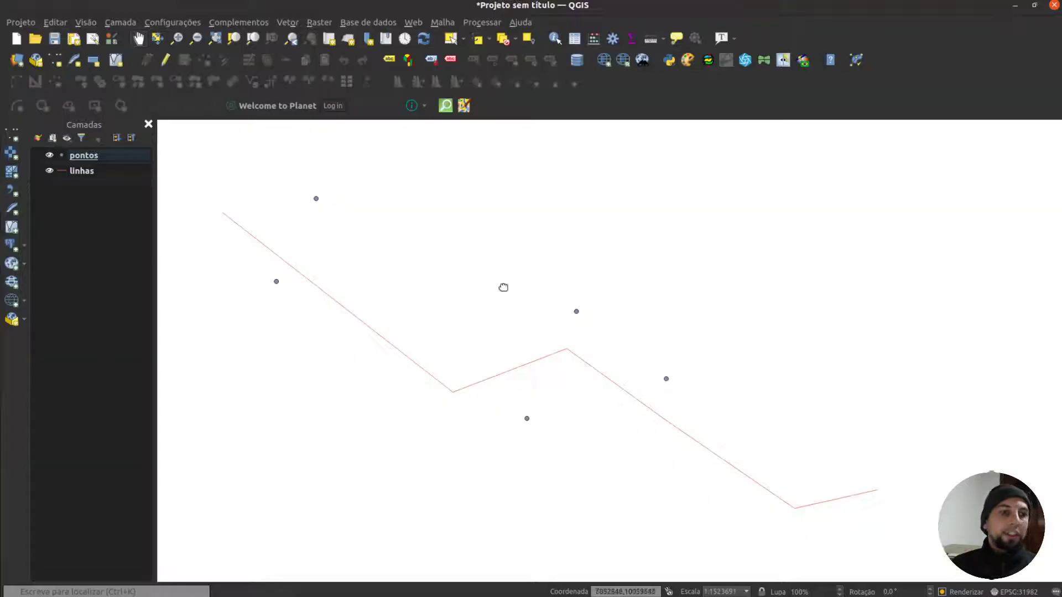
left_click(8, 404)
left_click(106, 434)
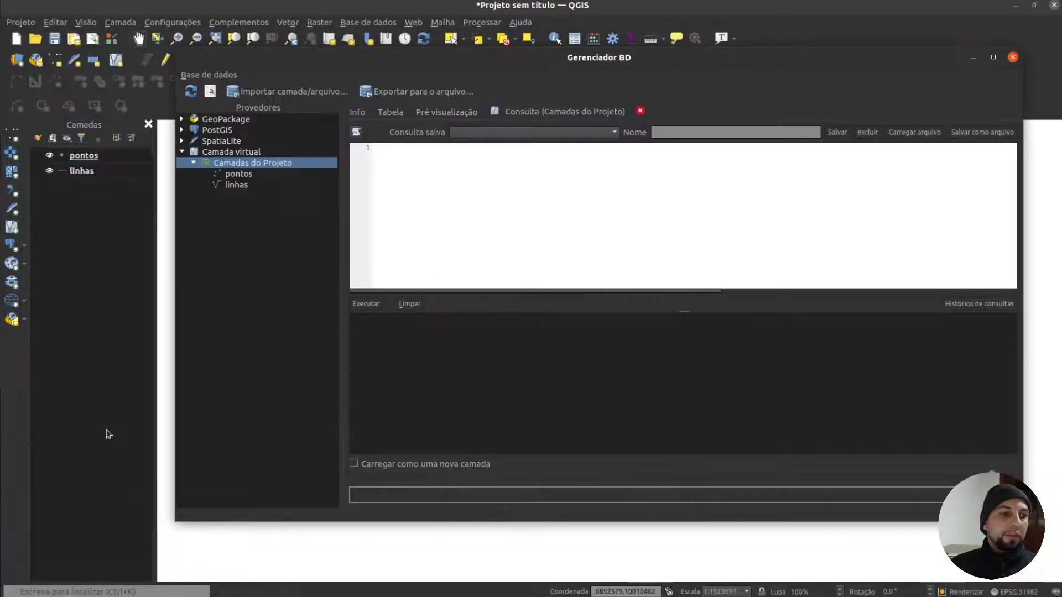
left_click(451, 215)
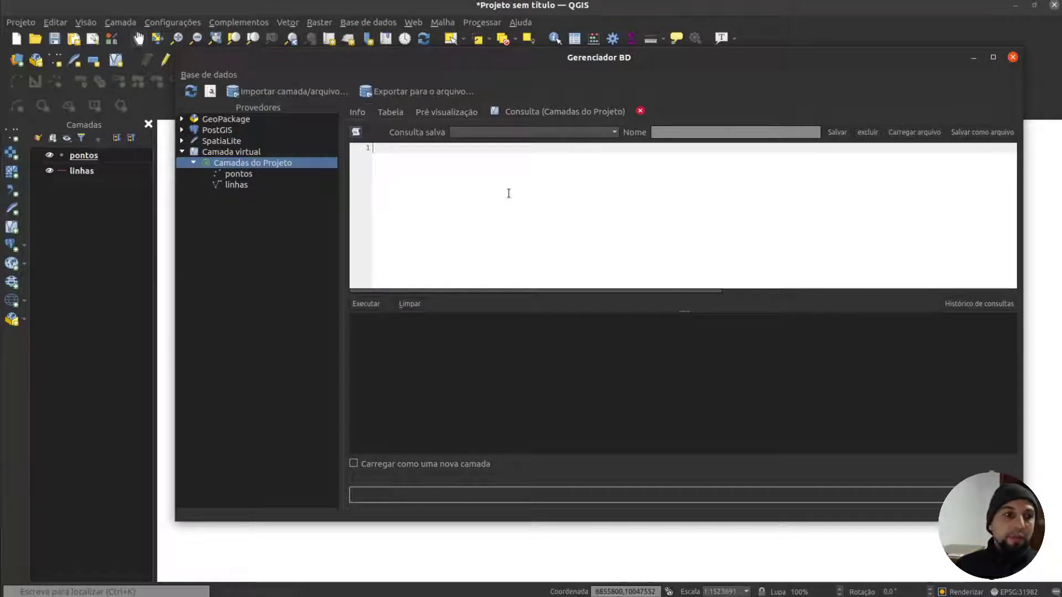
Step: Examine the layer information and field lists of the pontos and linhas layers
left_click(237, 174)
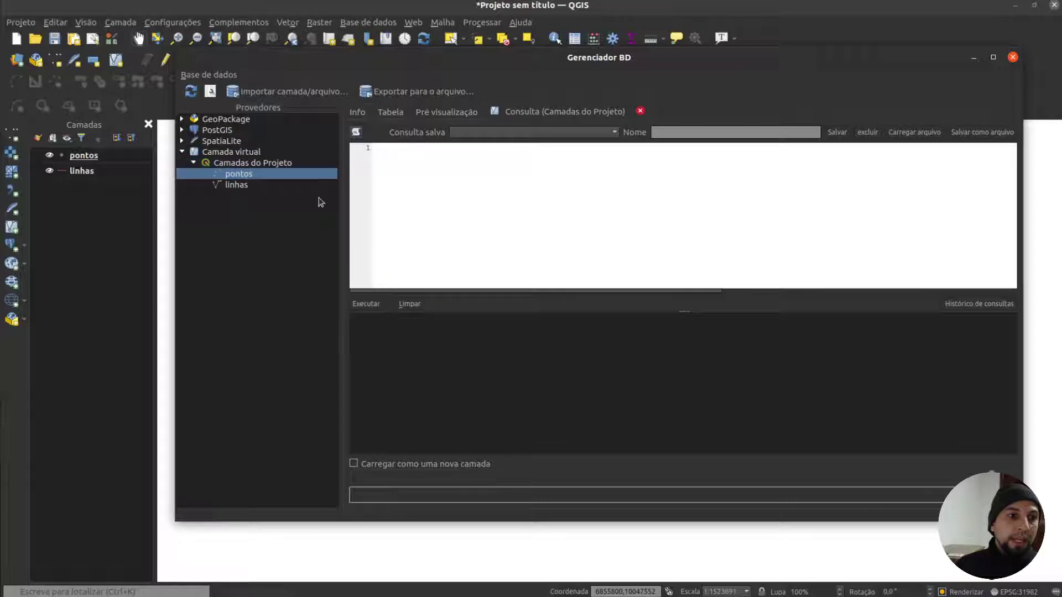
left_click(362, 114)
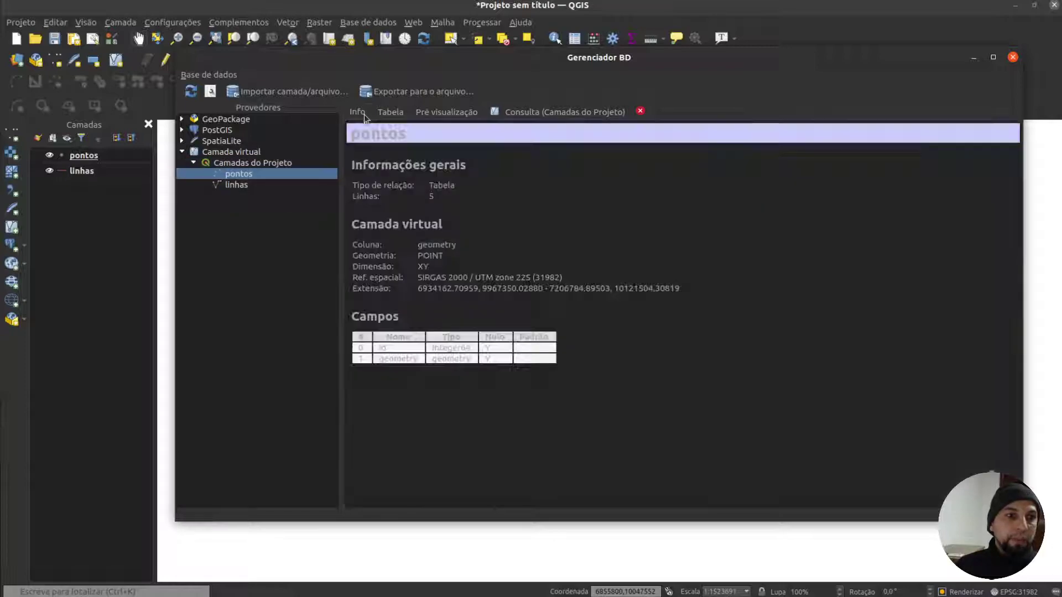
left_click_drag(380, 348, 404, 364)
left_click(396, 360)
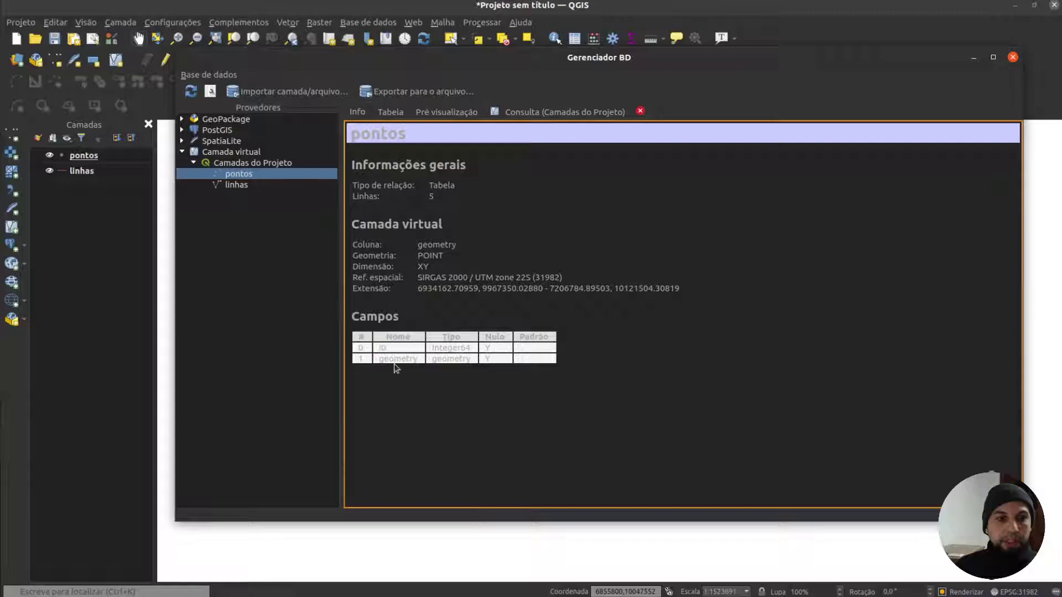
left_click(236, 186)
left_click(394, 349)
Step: Write the query "select * from pontos as p, linhas p" in the query editor and run it
left_click(523, 113)
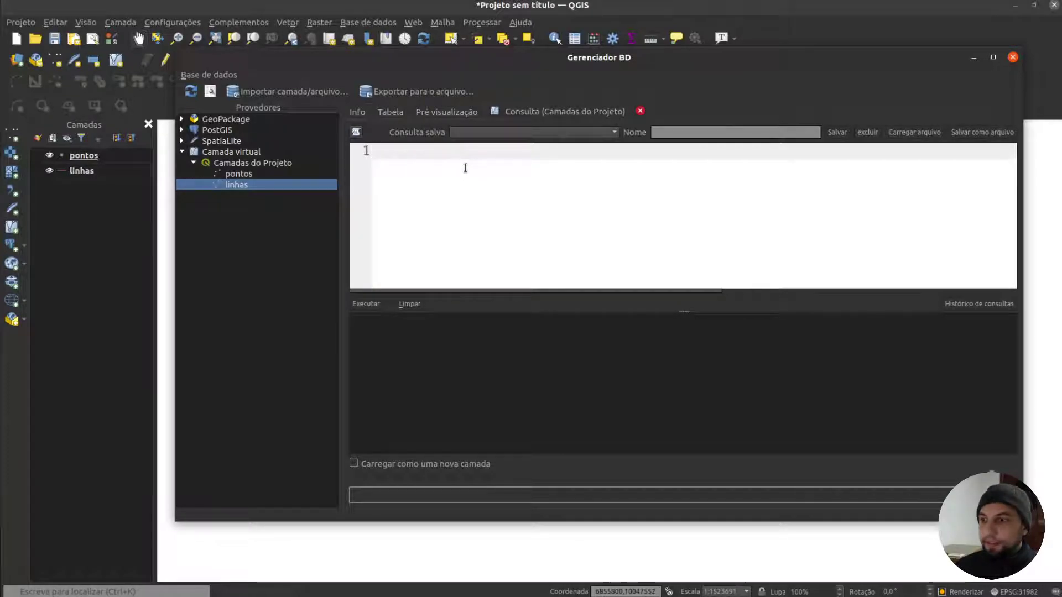
type("sele")
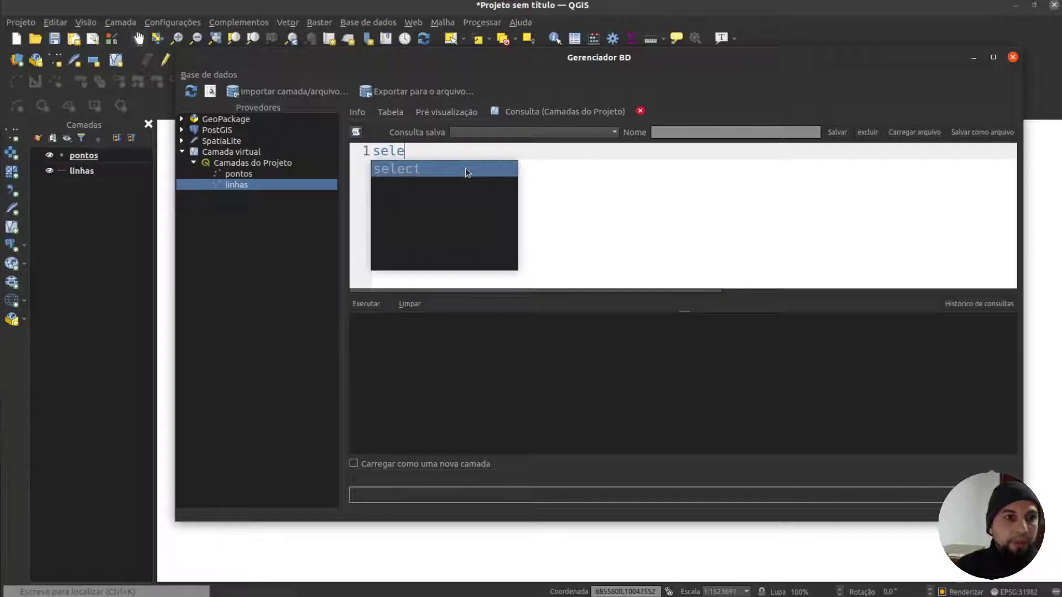
type("ct *")
key("Return")
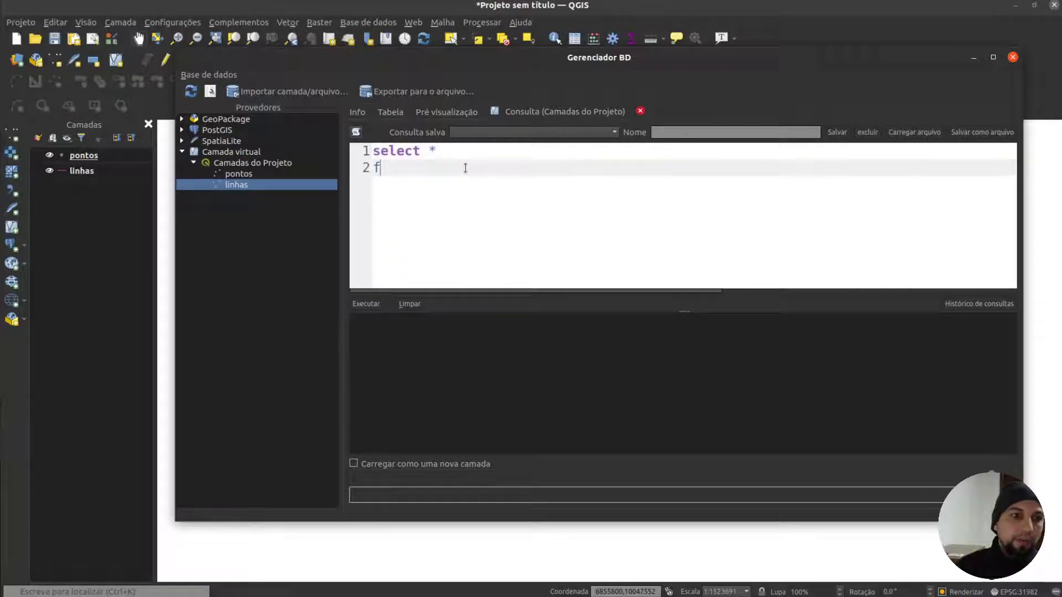
type("from ponto")
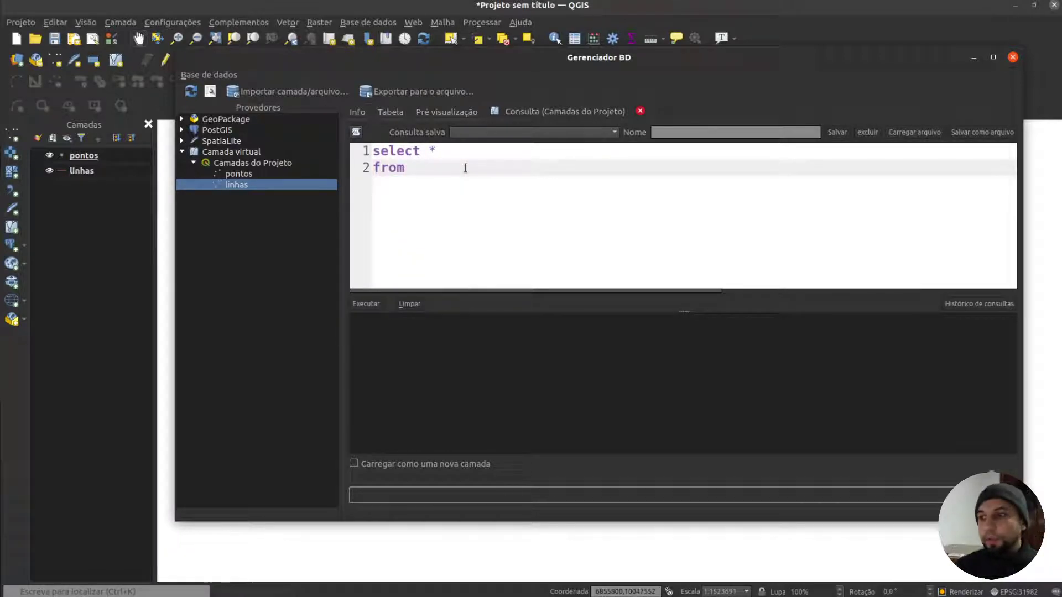
type("s")
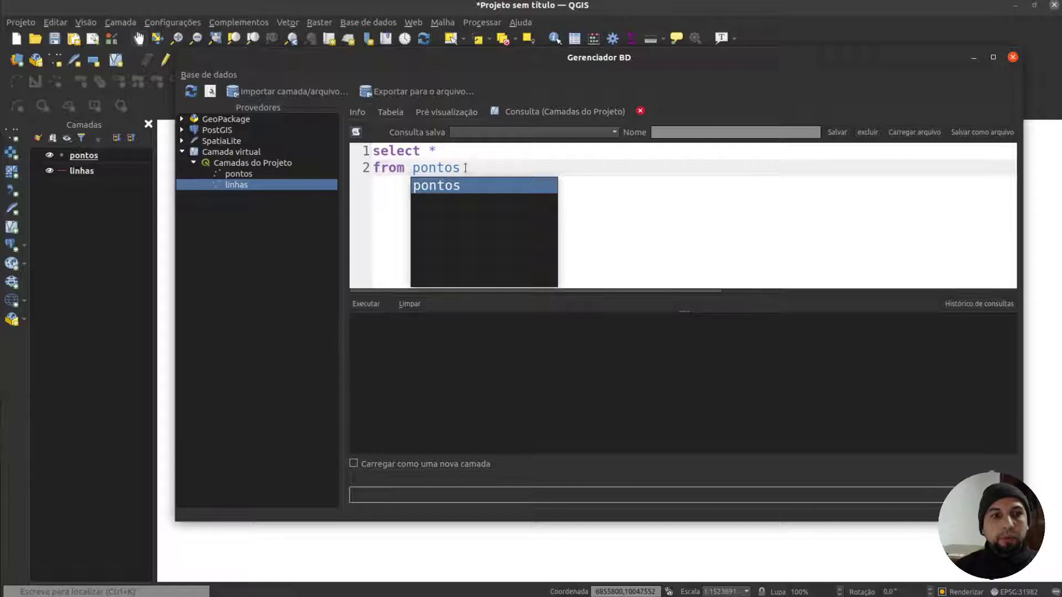
type("p, linhas p")
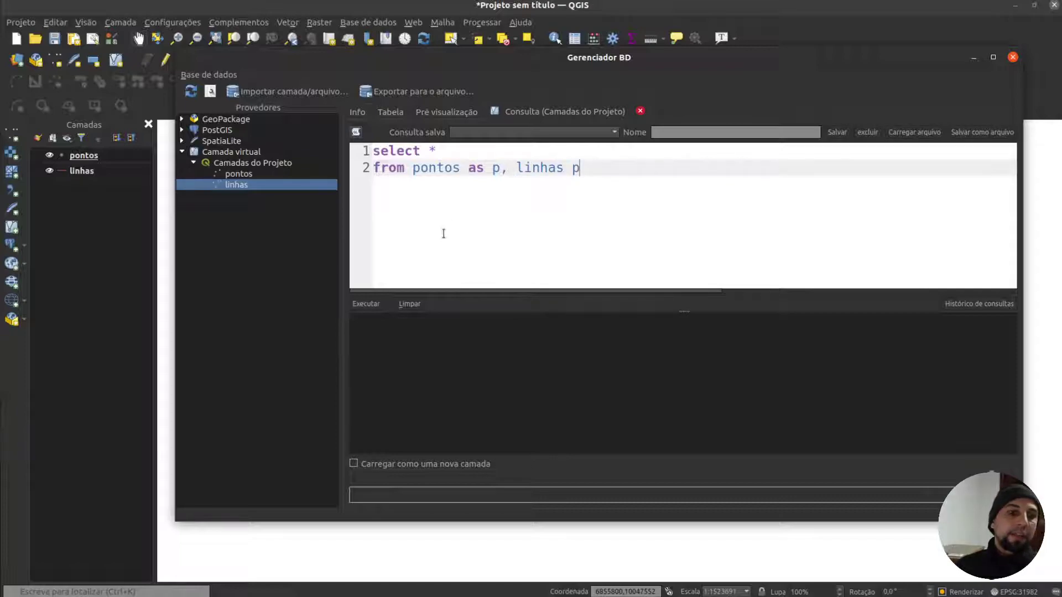
left_click(366, 304)
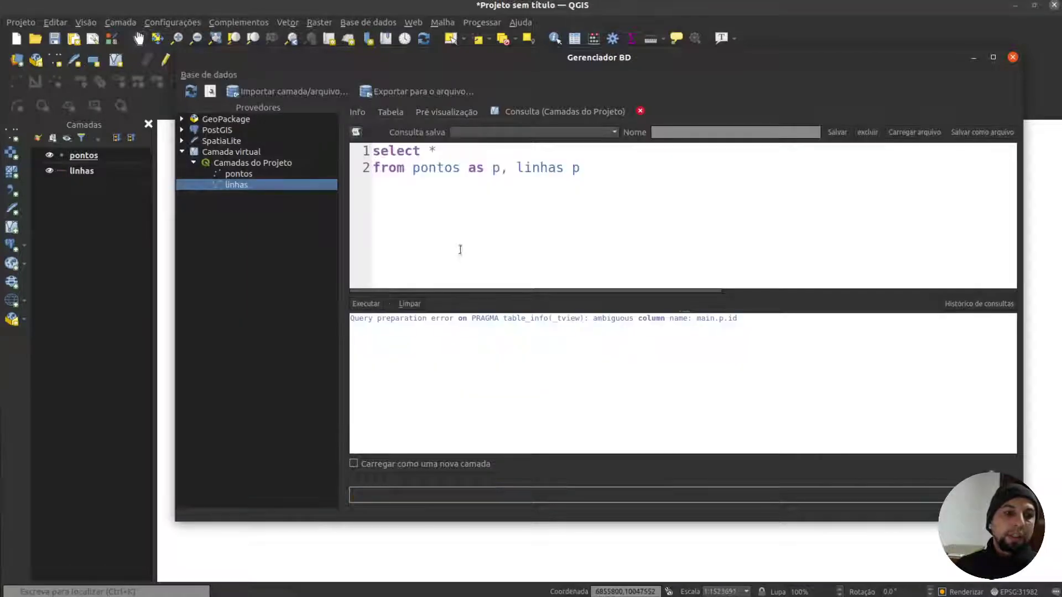
left_click_drag(381, 318, 775, 318)
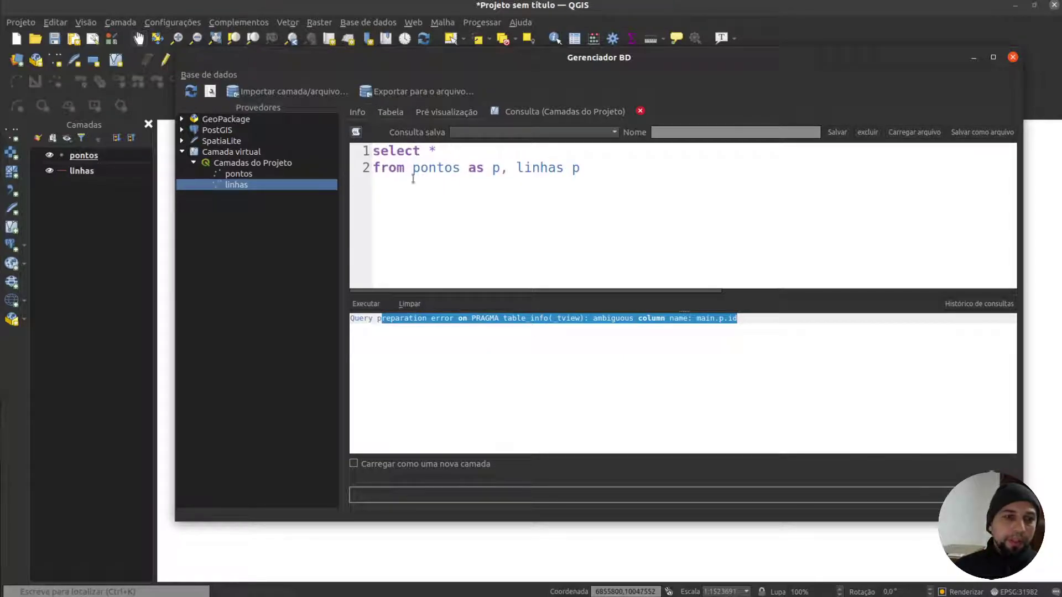
Step: Run only the "select * from pontos as p" part of the query, and rejoin the linhas part to the same line
left_click_drag(500, 168, 611, 168)
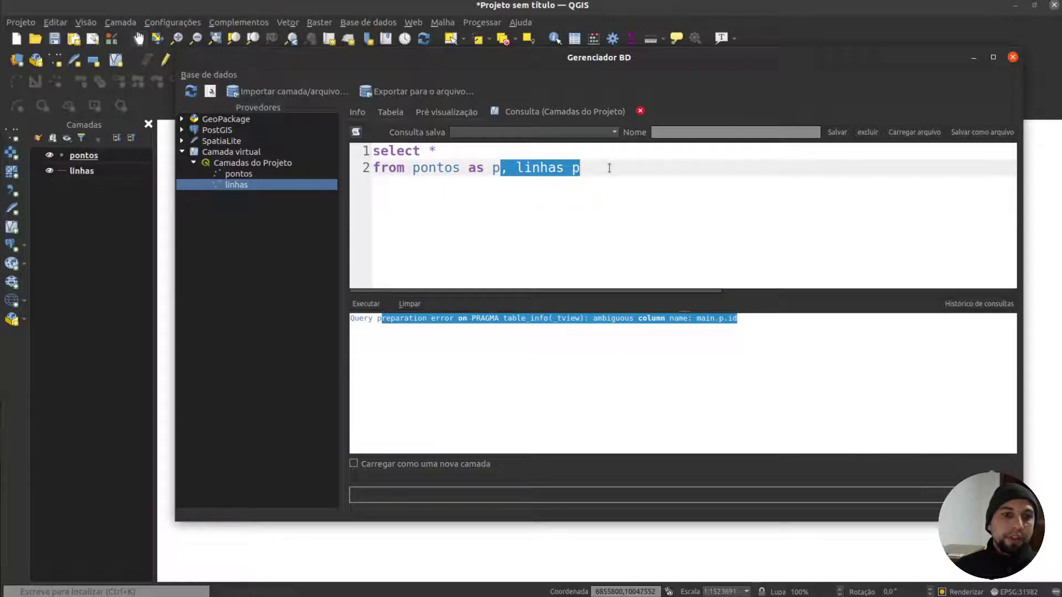
left_click(503, 167)
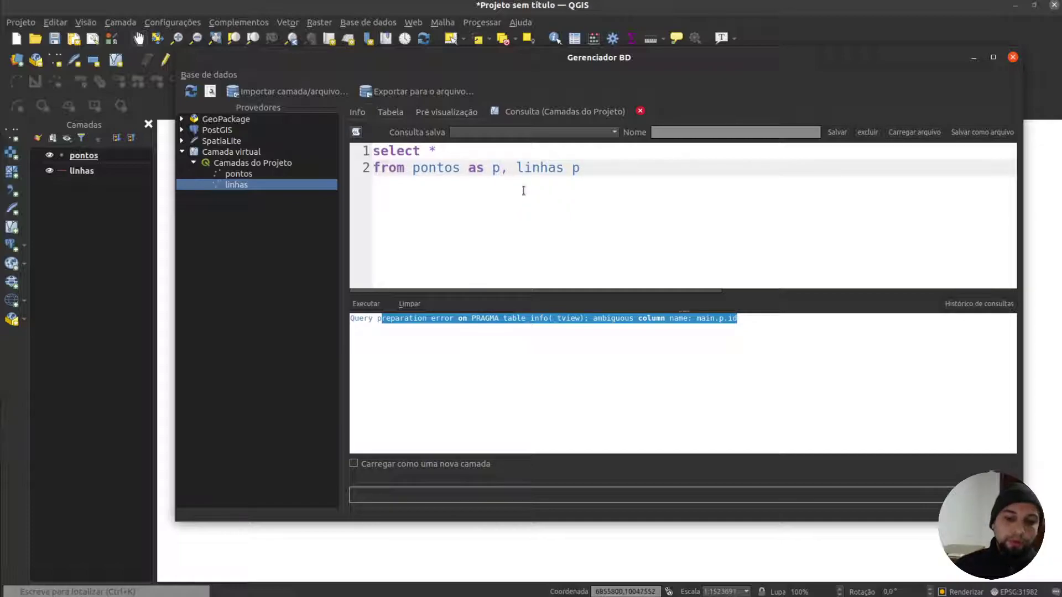
key("Return")
left_click_drag(506, 173, 372, 145)
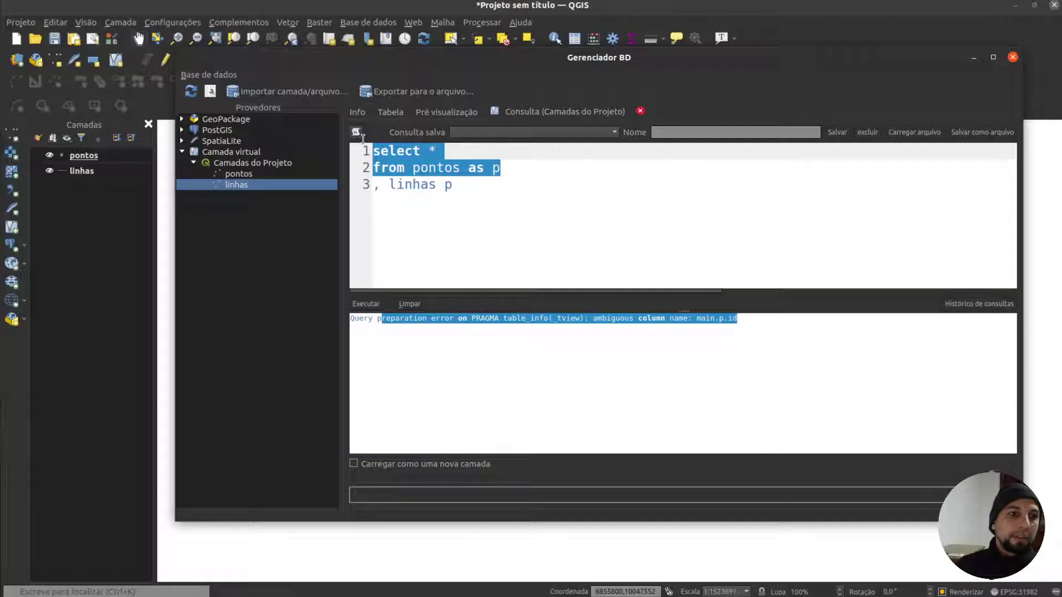
left_click(365, 304)
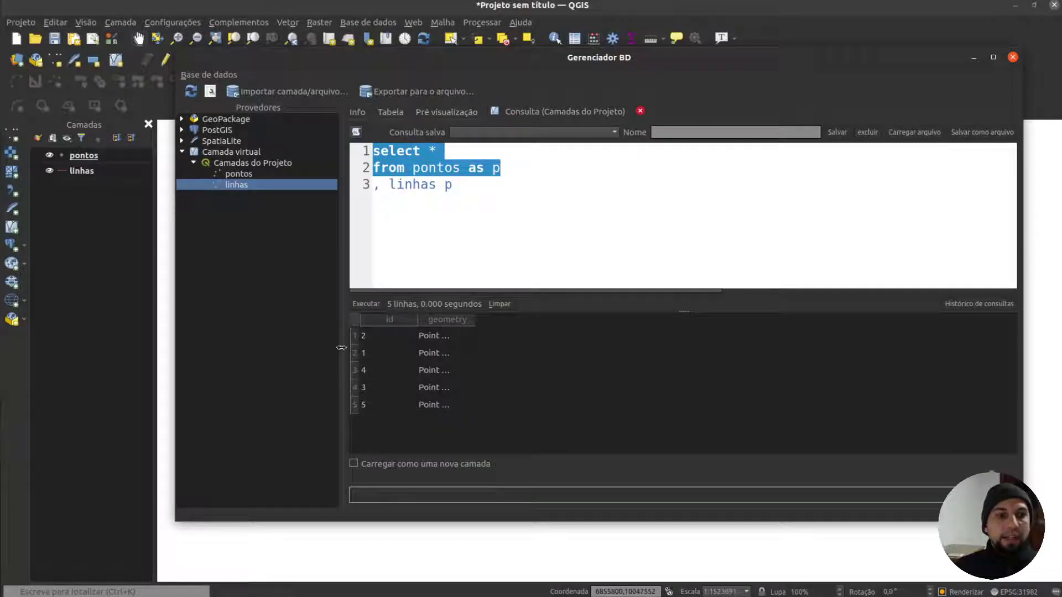
left_click(412, 371)
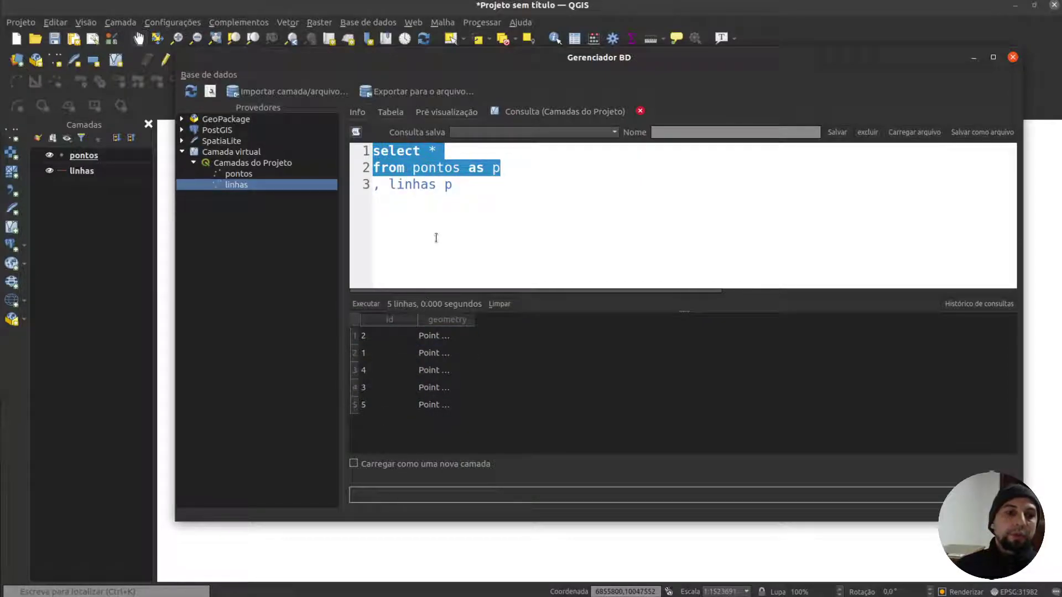
left_click(502, 167)
key("Delete")
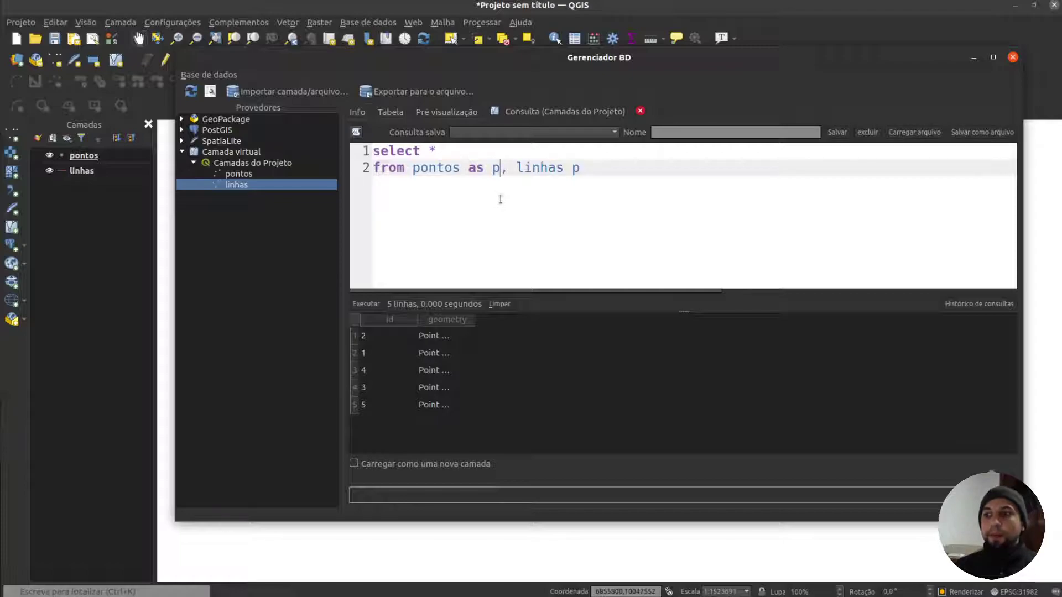
Step: Replace the asterisk in the select clause with "row_number()over() as id," on its own line
left_click(446, 151)
key("BackSpace")
key("Return")
type("row")
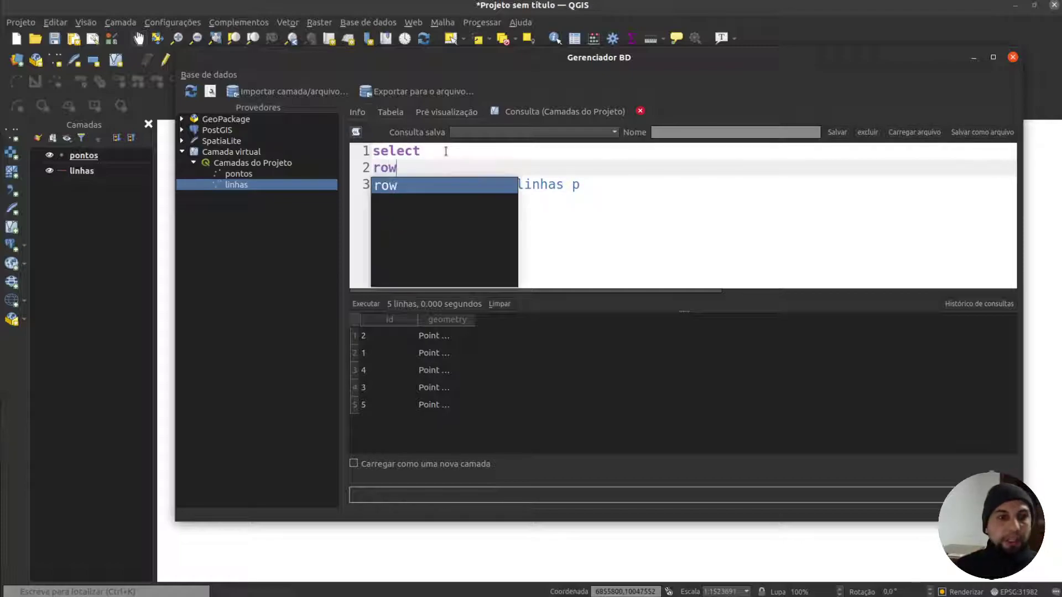
type("(")
key("BackSpace")
key("BackSpace")
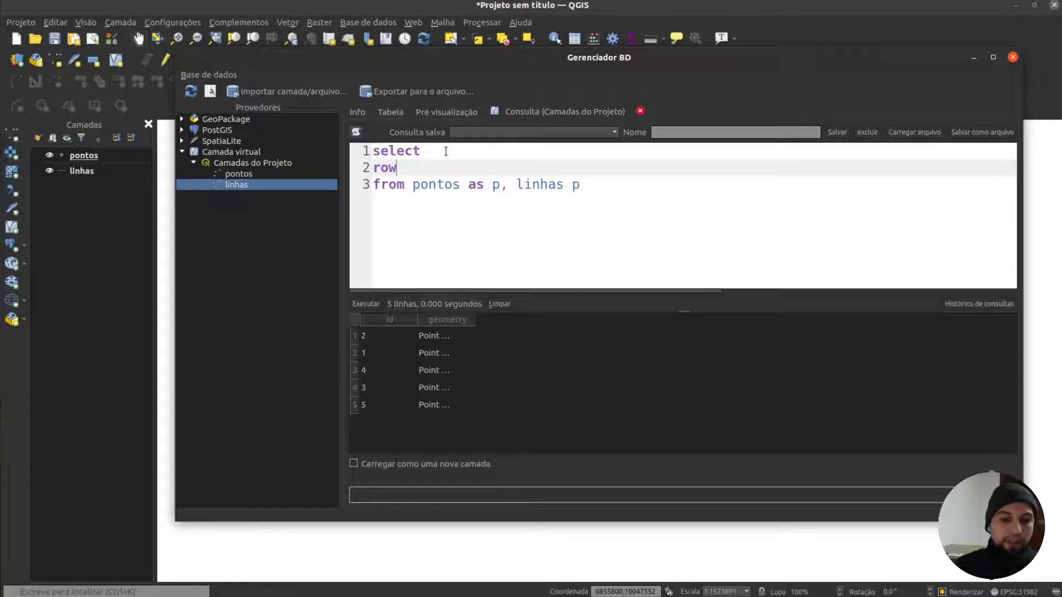
type("number(")
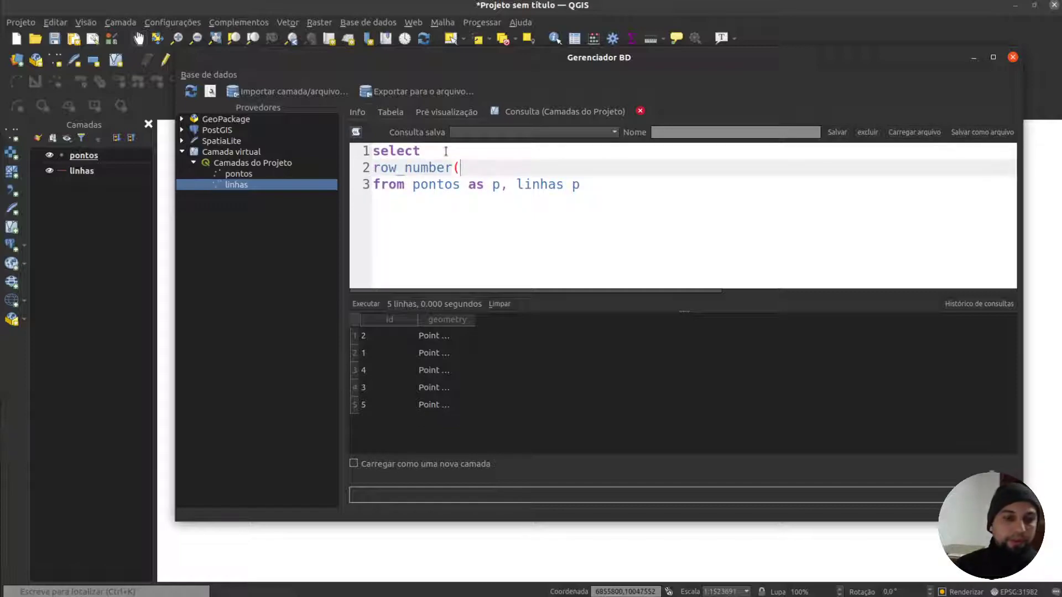
type(")over(")
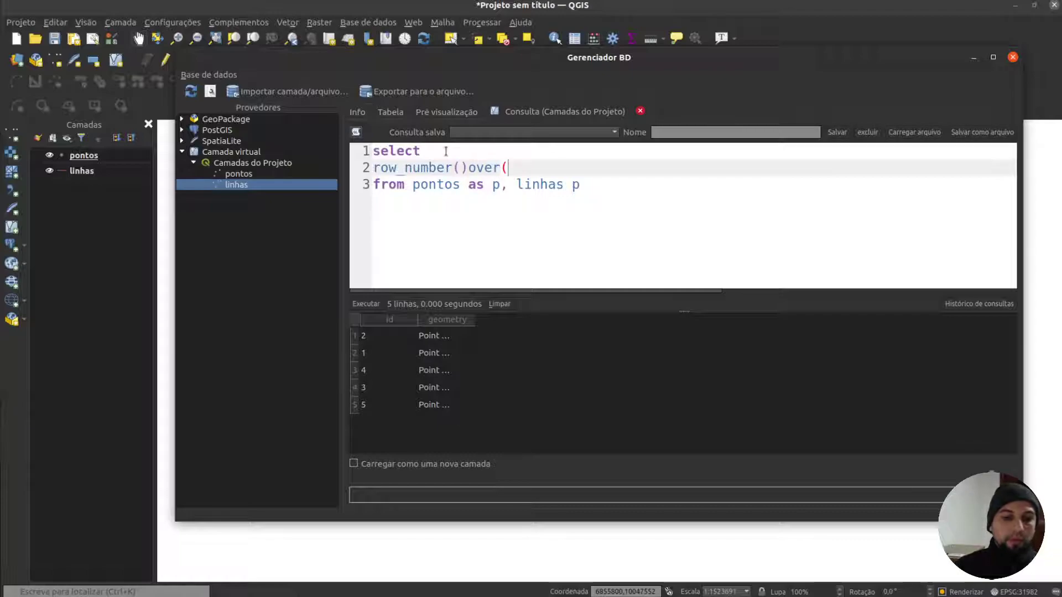
type(") as id,")
key("Return")
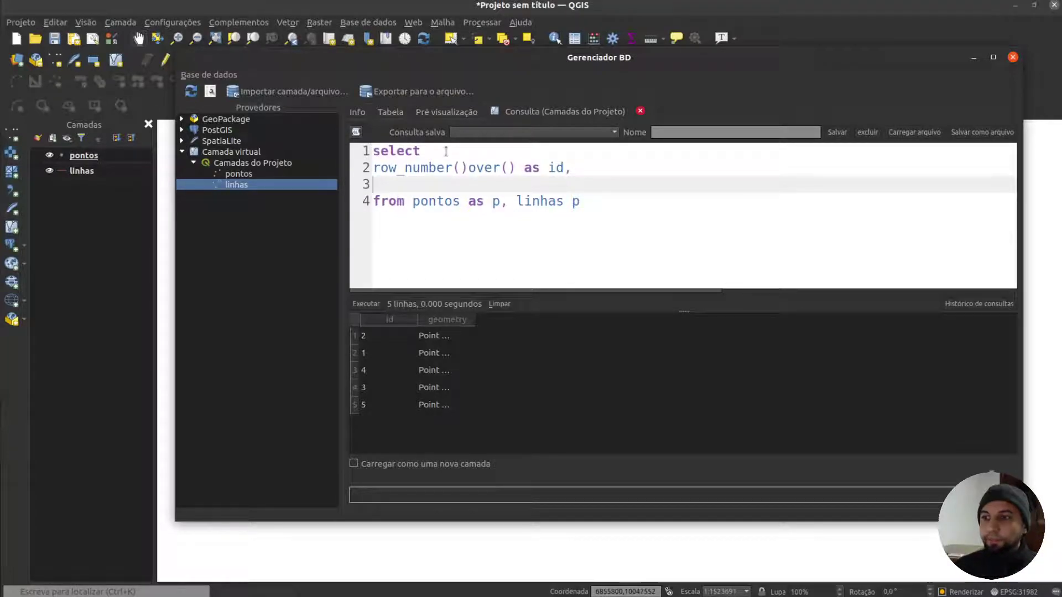
Step: Add "shortestline() as geom" as the second output column and check the points and line on the map
type("sho")
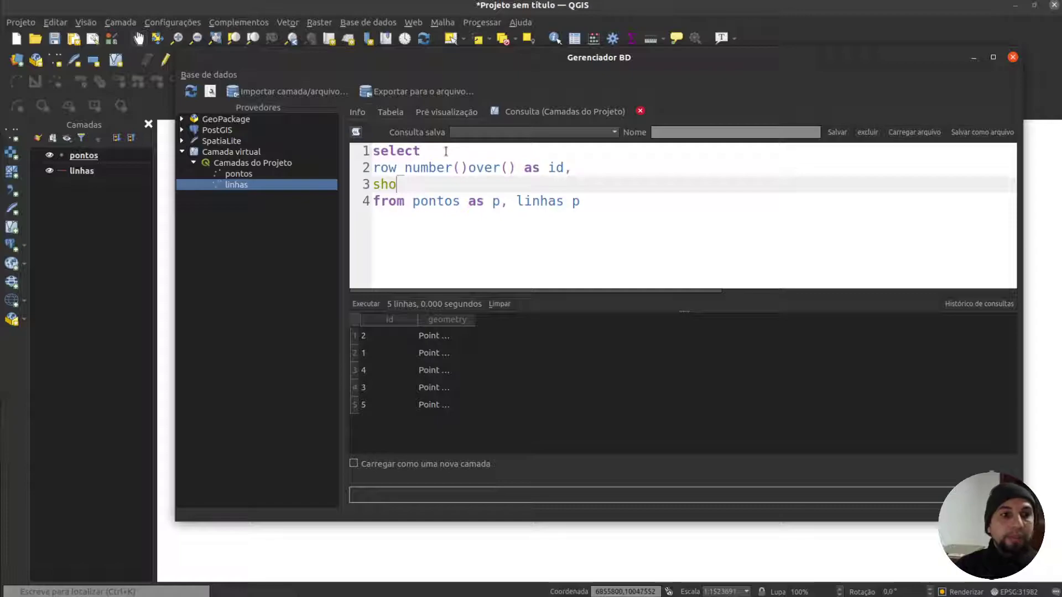
type("rtest")
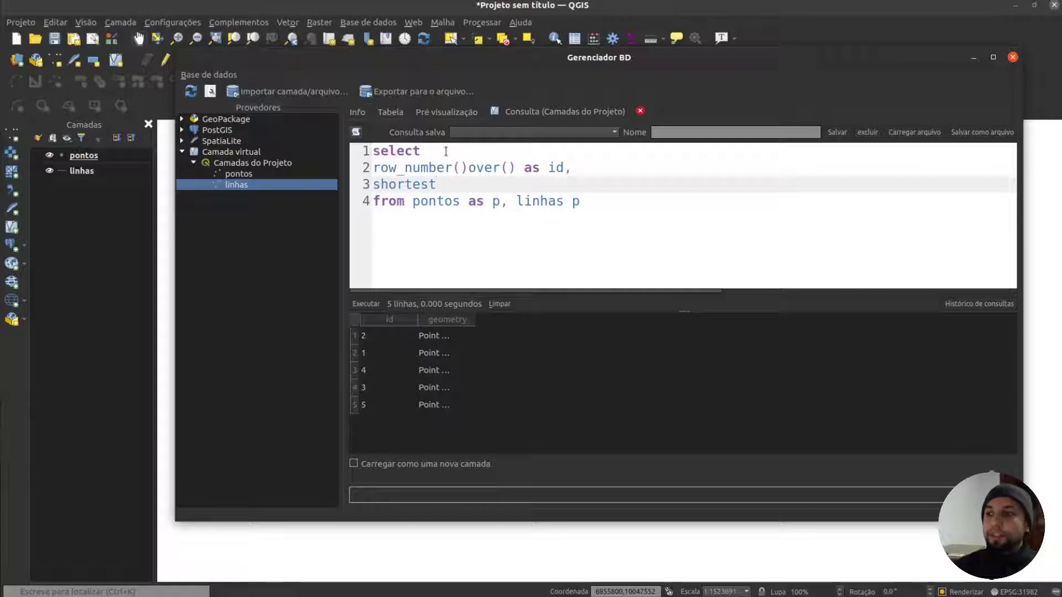
type("line()")
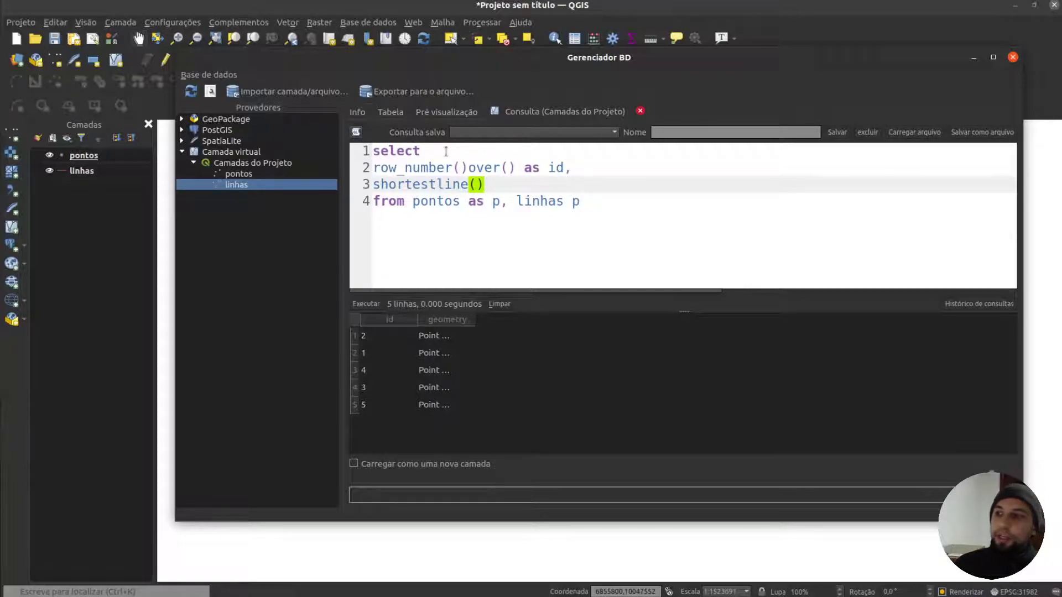
type(" as geom")
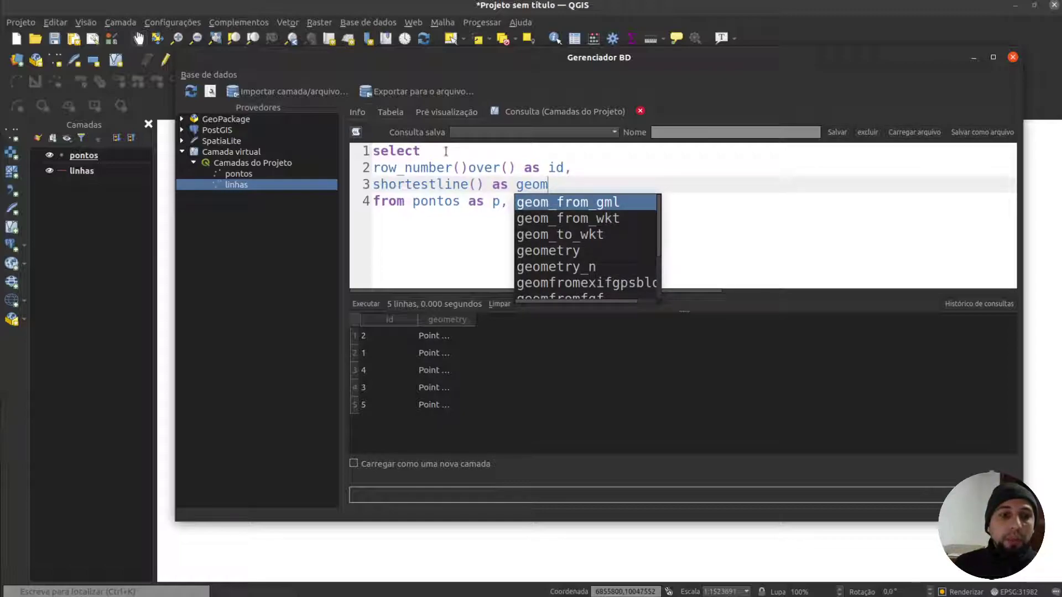
key("Left")
key("Left")
key("Left")
key("Left")
key("Left")
key("Left")
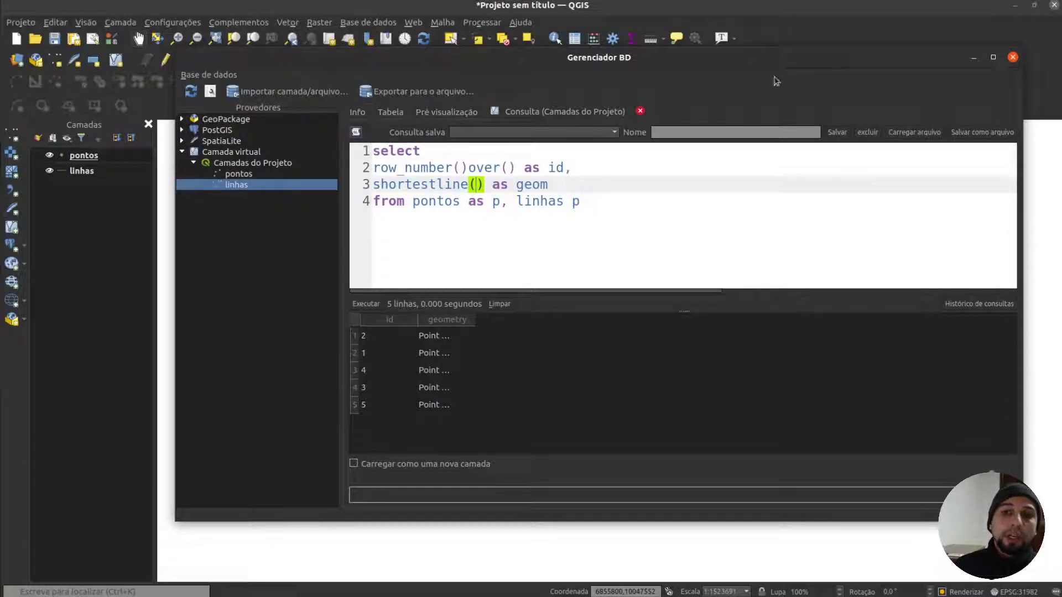
left_click(975, 58)
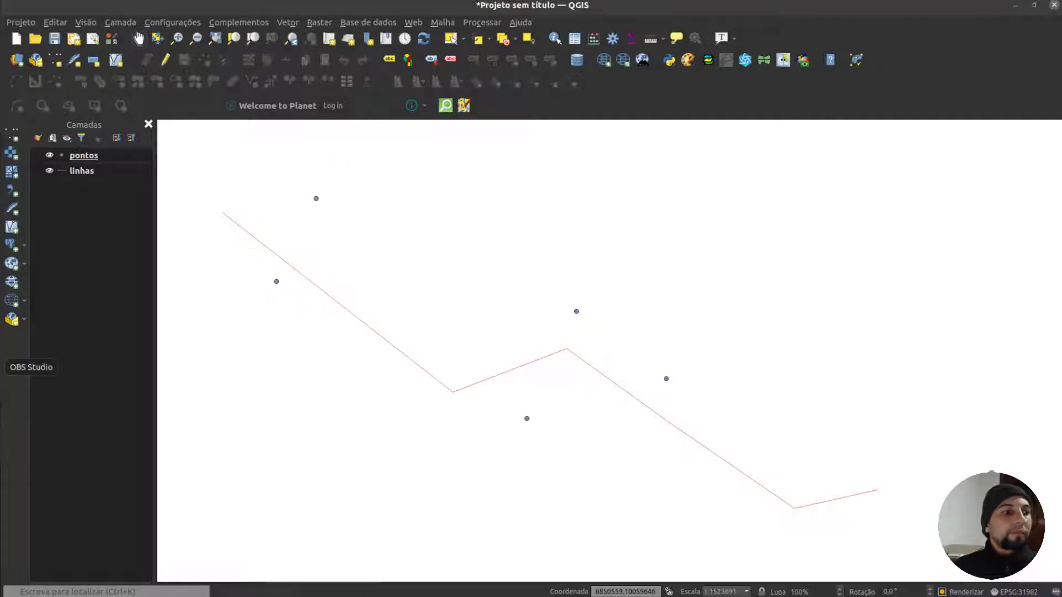
left_click(28, 391)
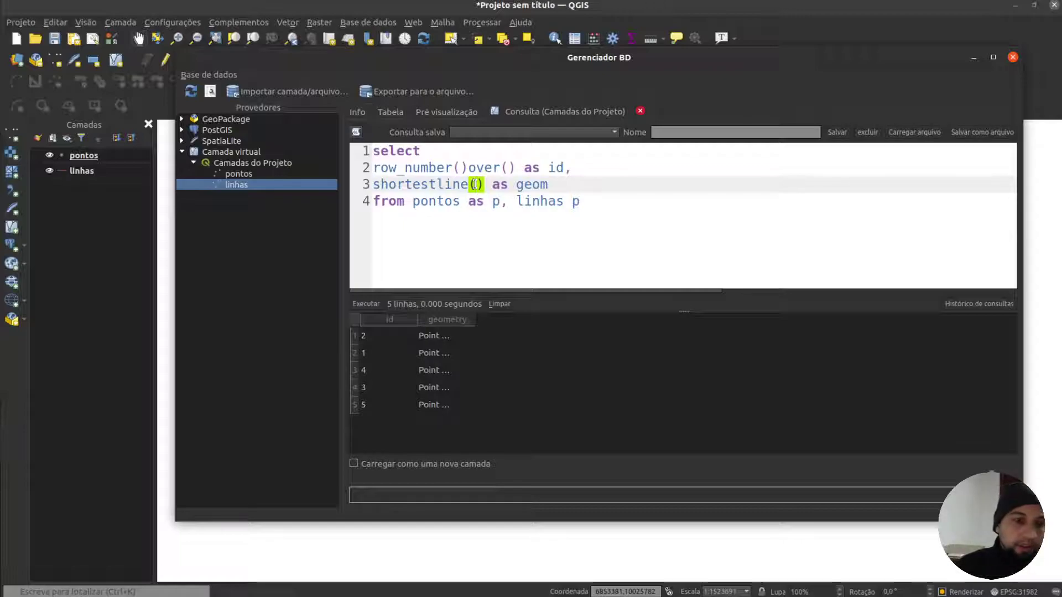
Step: Begin the shortestline argument with "l." and change the linhas alias in the from clause to "as l"
type("l.")
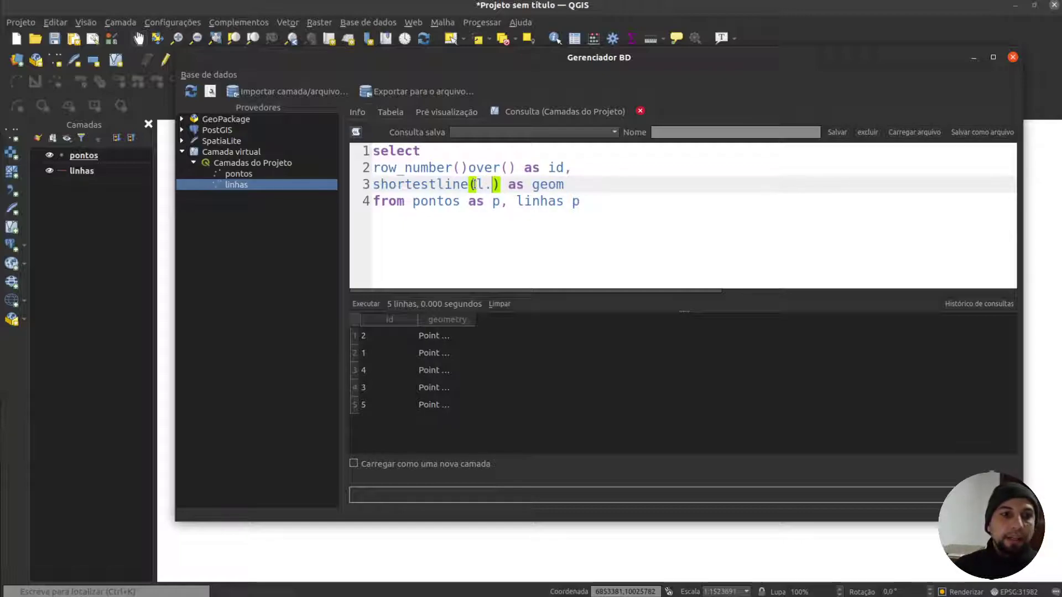
left_click(581, 203)
key("BackSpace")
type("l")
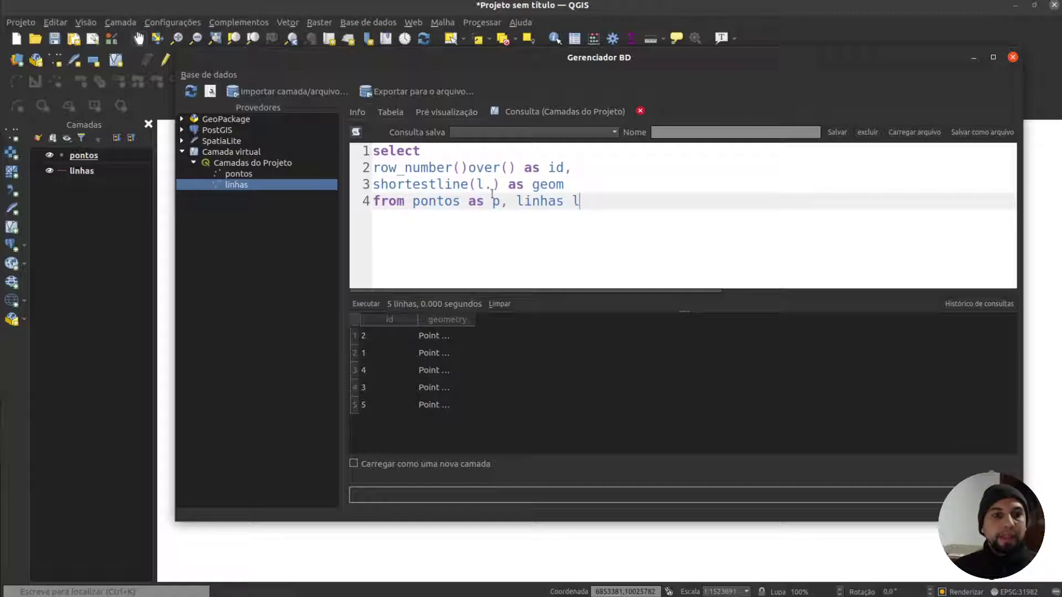
type(" as l")
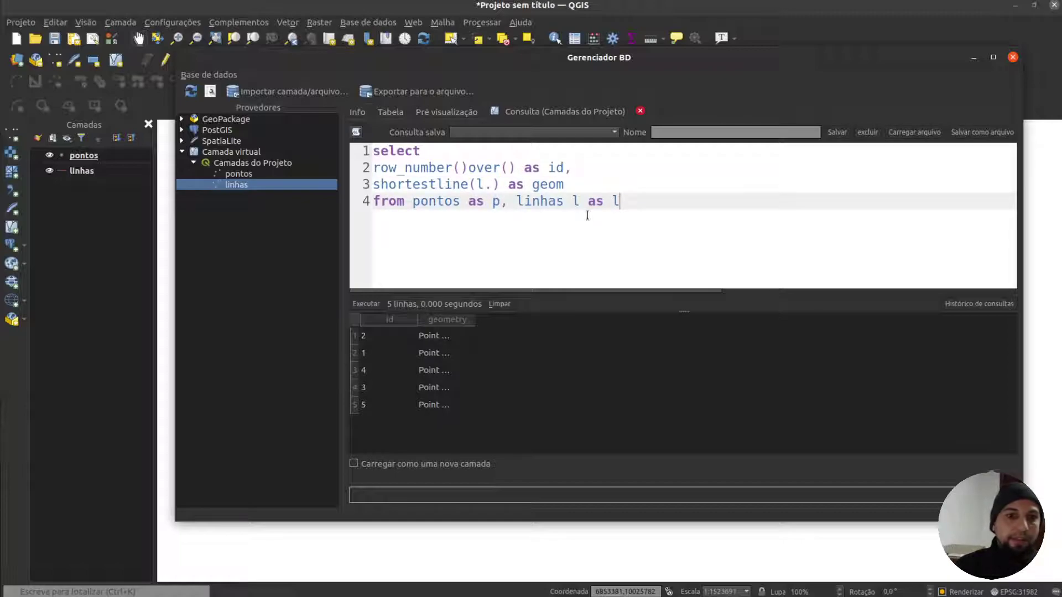
key("BackSpace")
key("BackSpace")
key("BackSpace")
type("as")
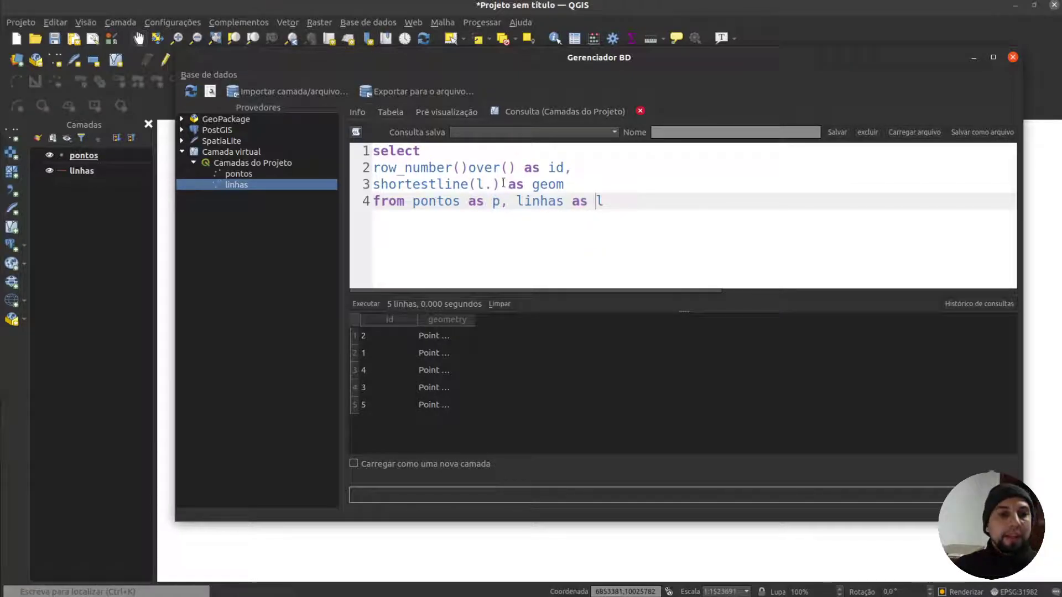
Step: Complete the shortestline arguments as "l.geometry, p.geometry"
left_click(494, 185)
type("geometry")
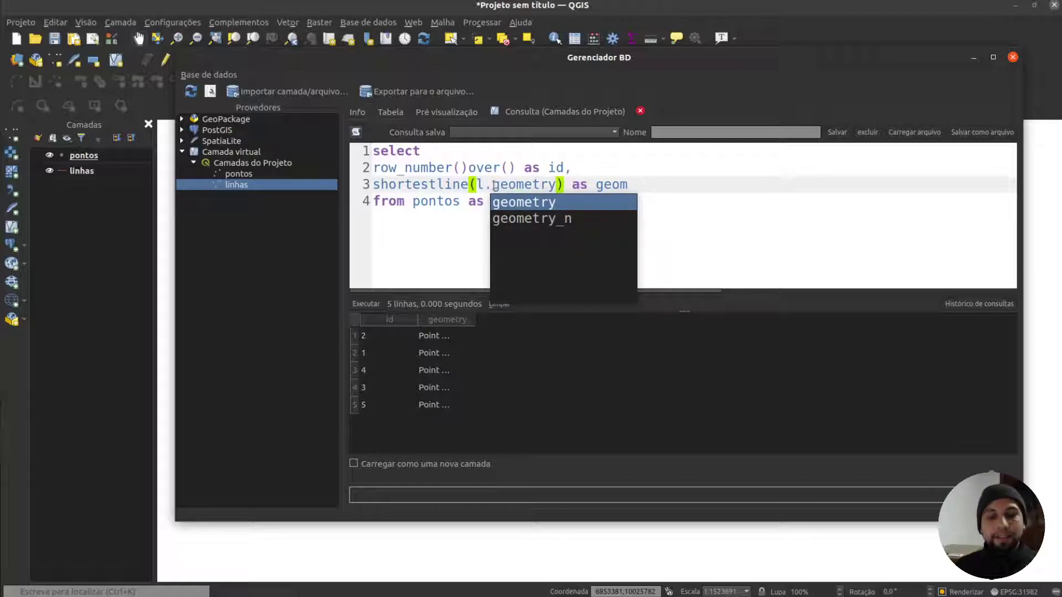
type(", ")
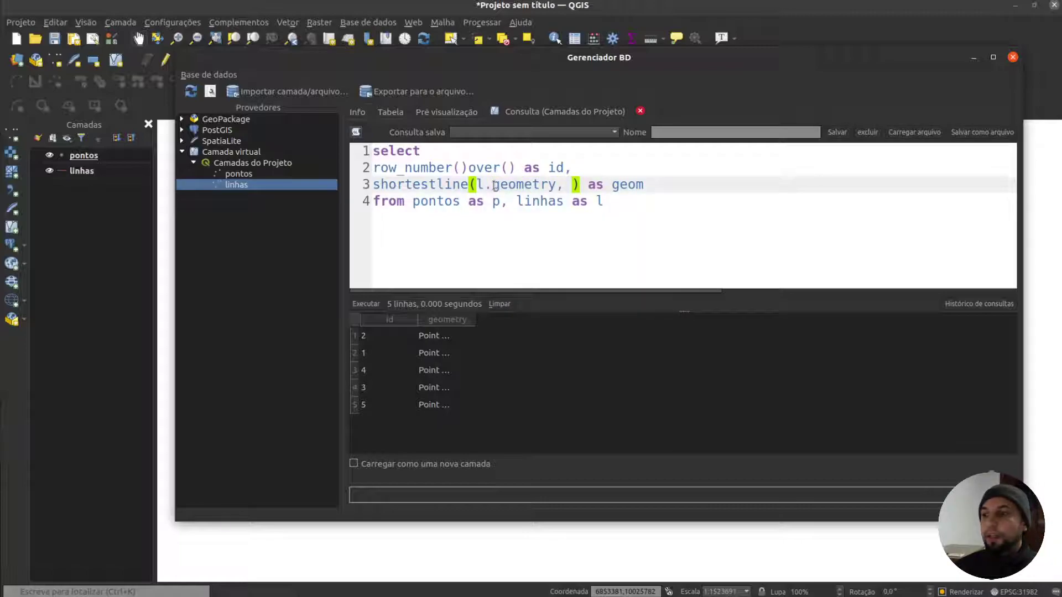
type("p.geomet")
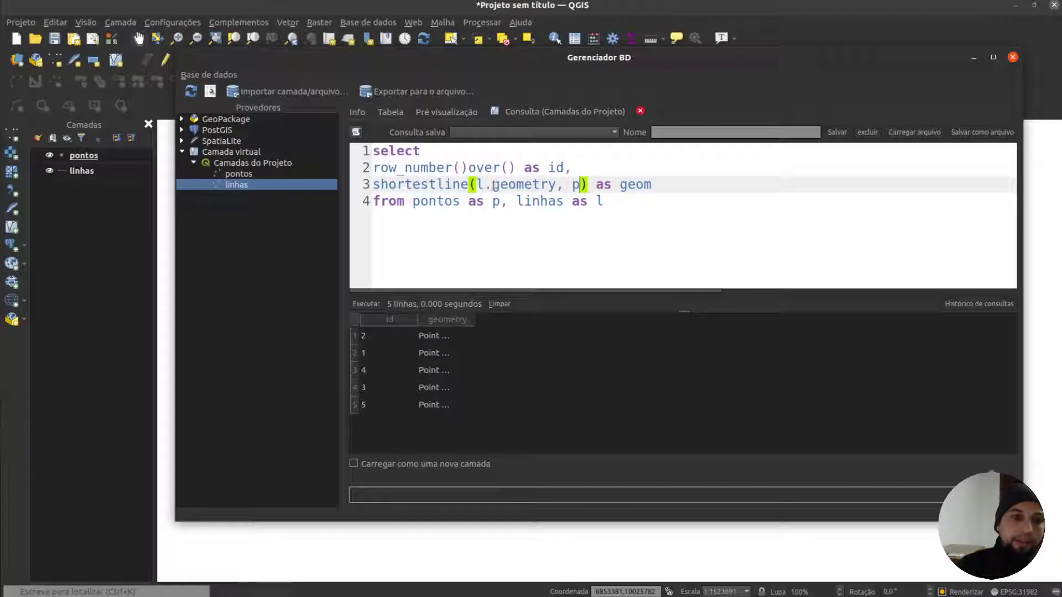
type("ry")
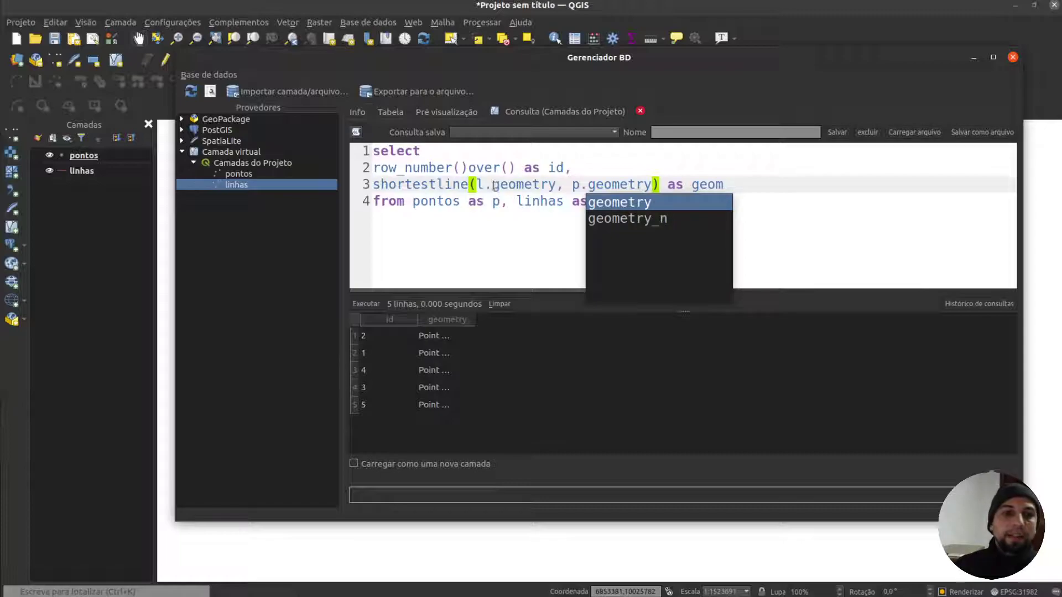
left_click(550, 209)
left_click(598, 186)
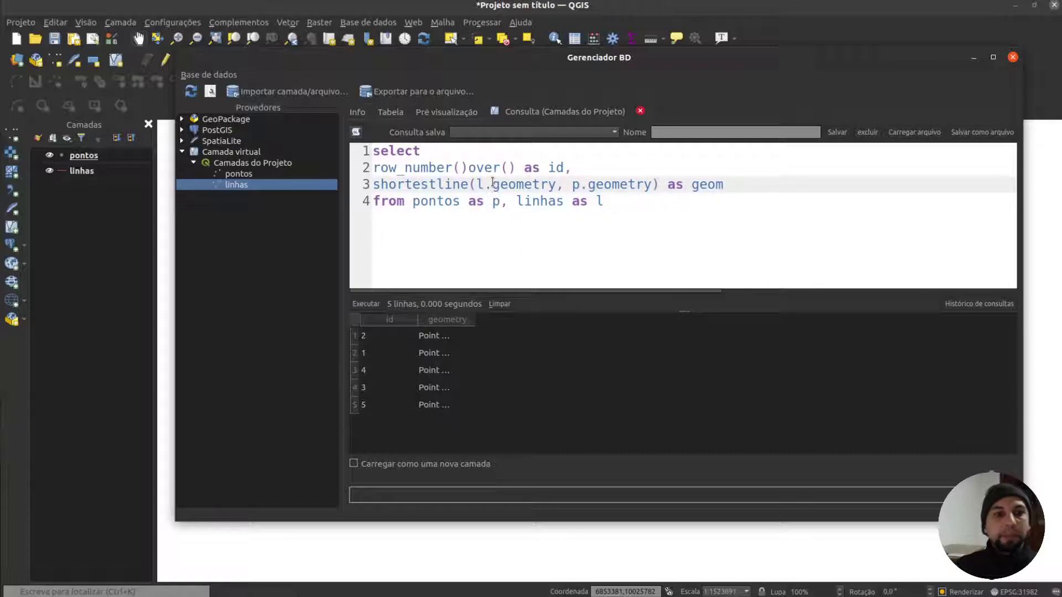
Step: Run the complete shortestline query and widen the geom column in the results table
left_click_drag(619, 200, 374, 151)
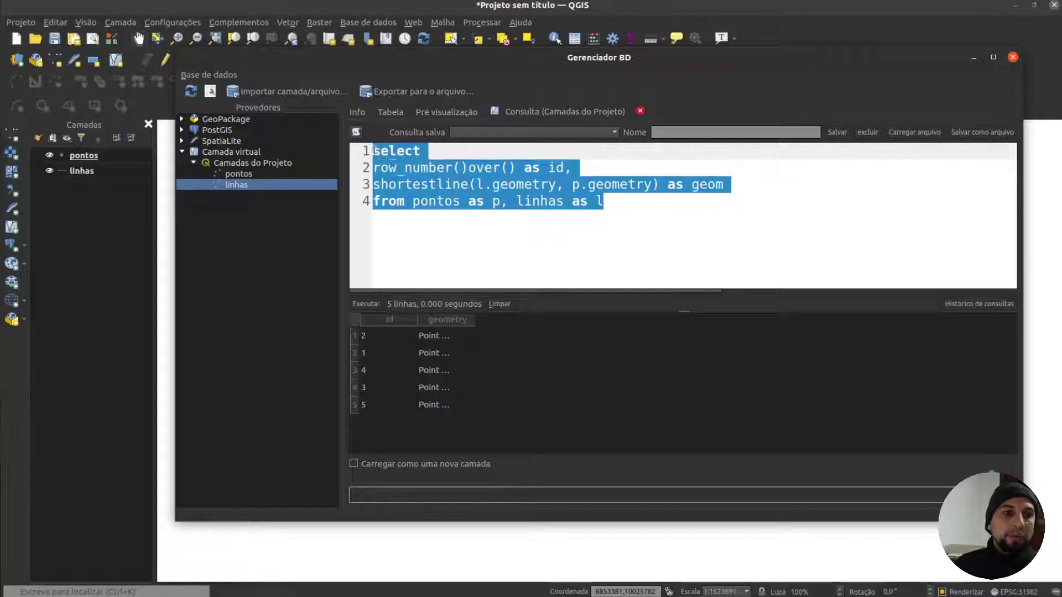
left_click(366, 303)
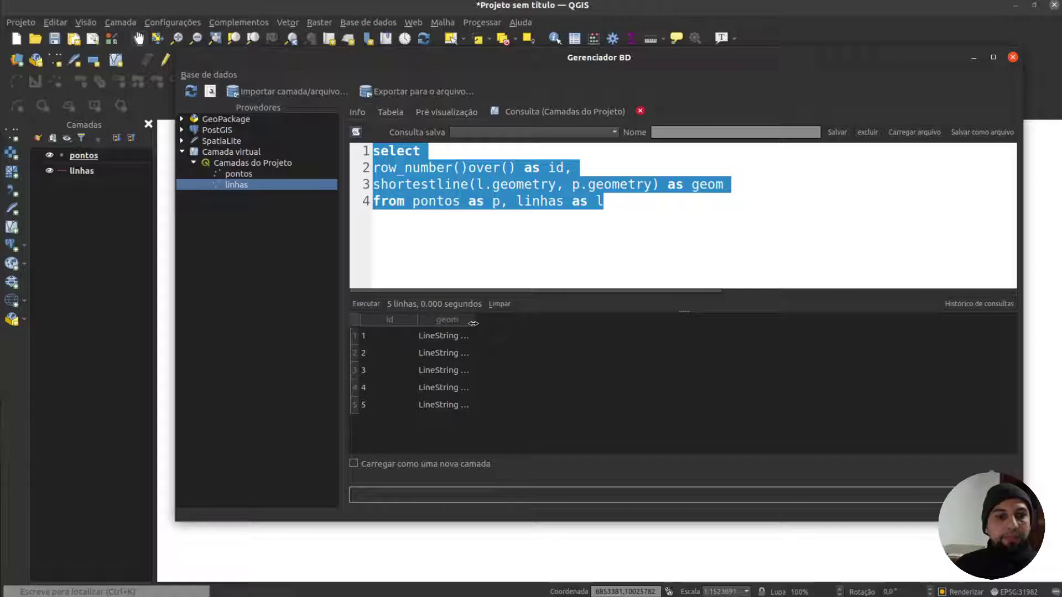
left_click_drag(490, 322, 558, 322)
left_click(387, 336)
Step: Load the query result as a new layer named "linhas base" with id as unique column and geom as geometry column
left_click(353, 464)
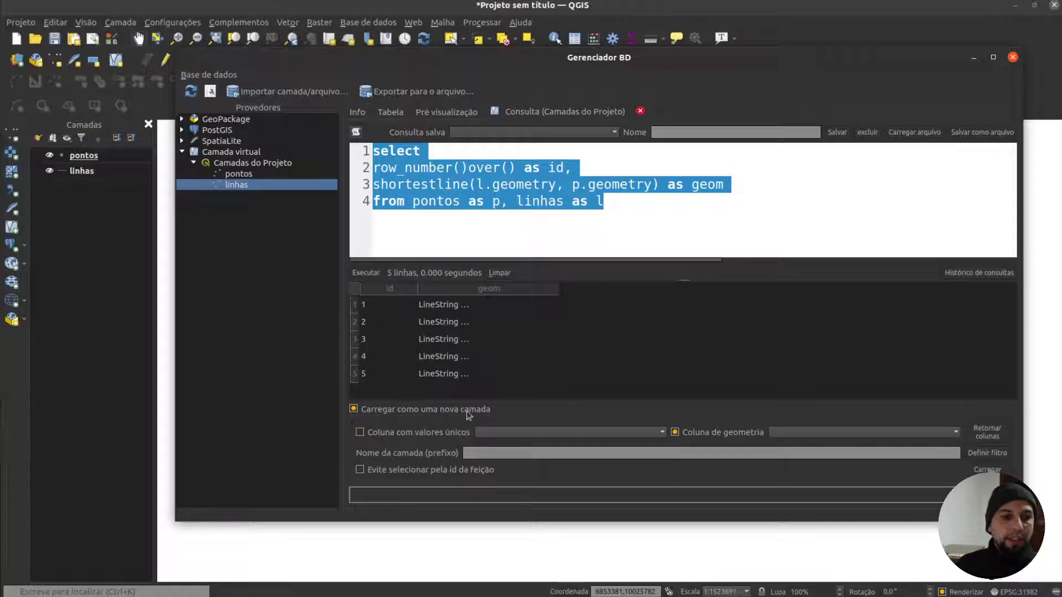
left_click(359, 432)
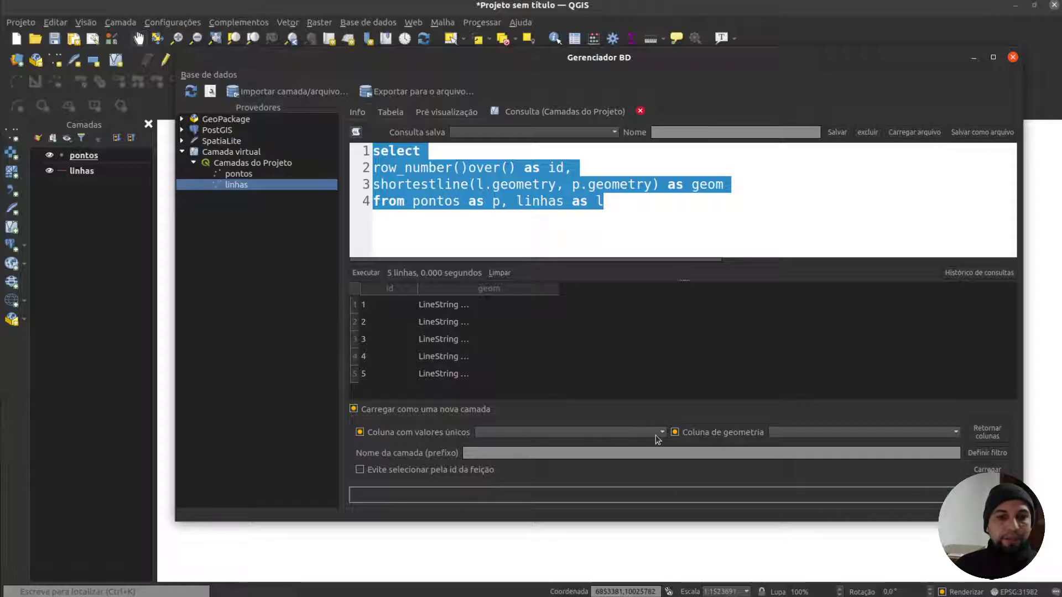
left_click(365, 273)
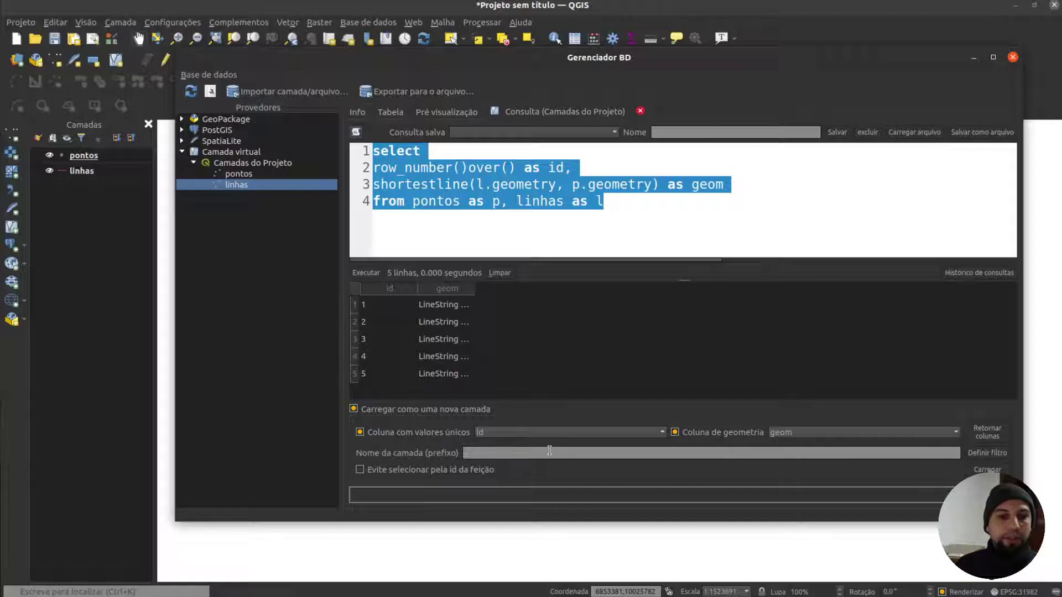
left_click(604, 454)
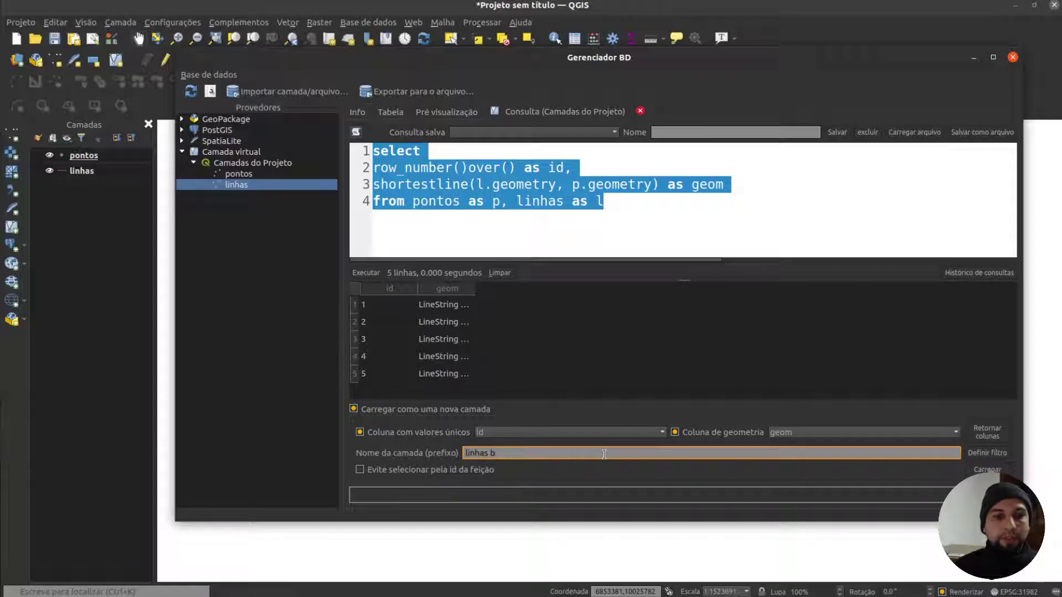
left_click(987, 470)
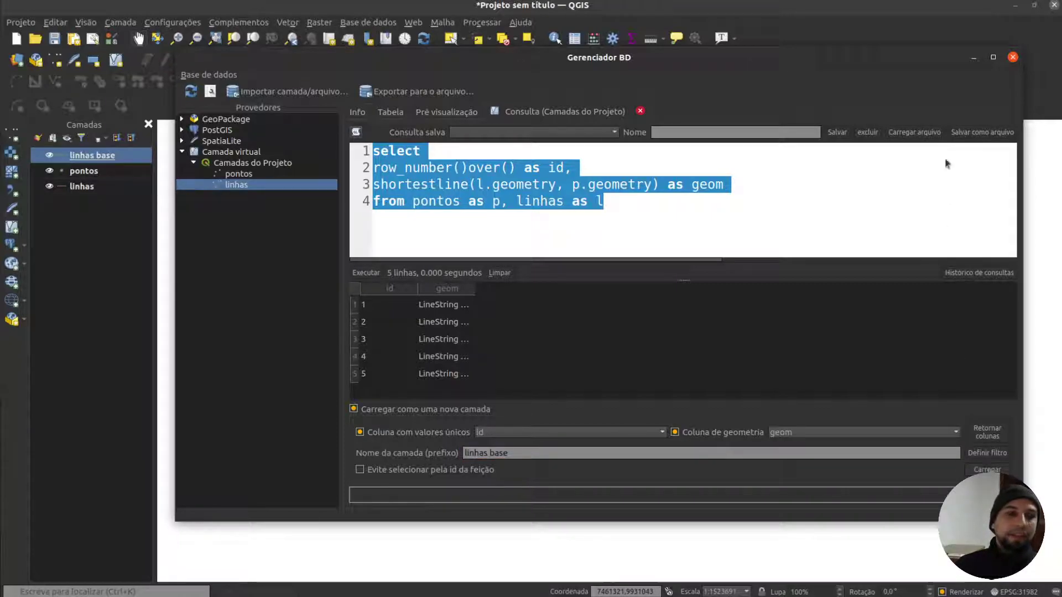
Step: Return to the map, place the linhas base layer below pontos and inspect the connecting lines
left_click(974, 57)
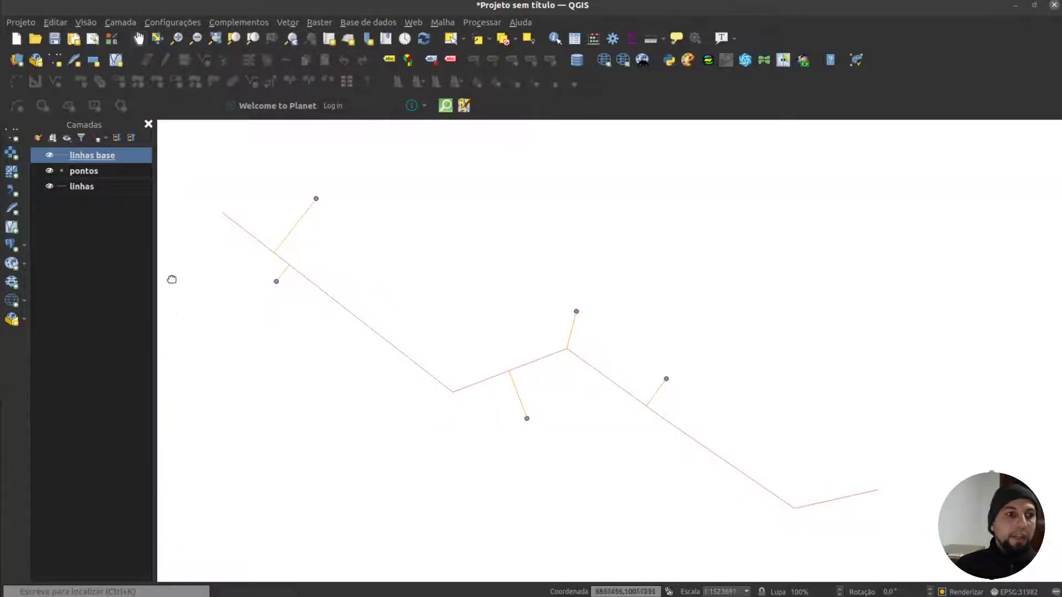
left_click_drag(89, 160, 100, 176)
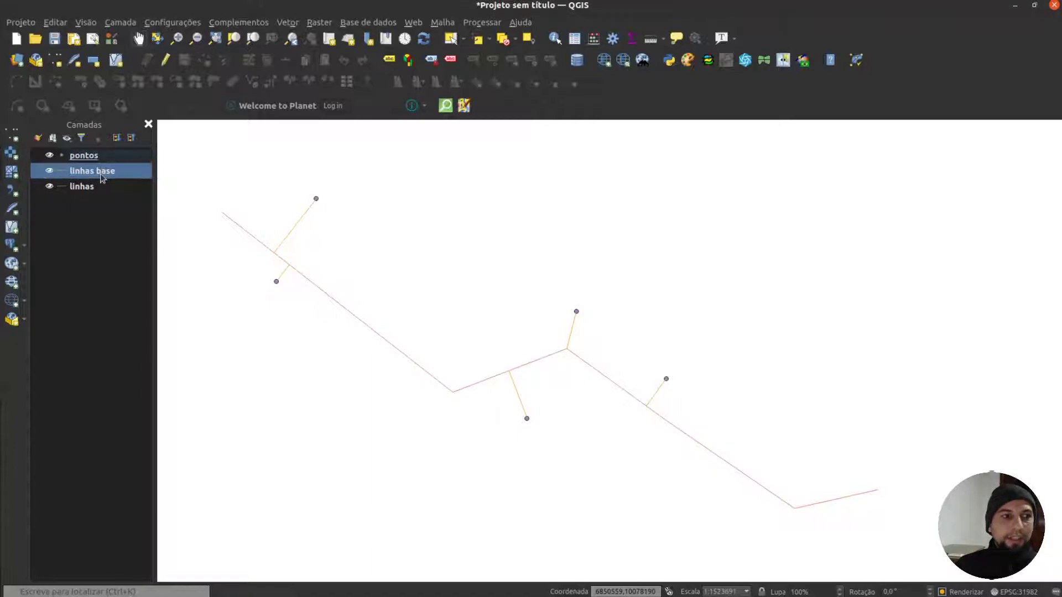
scroll(295, 233, "up", 1)
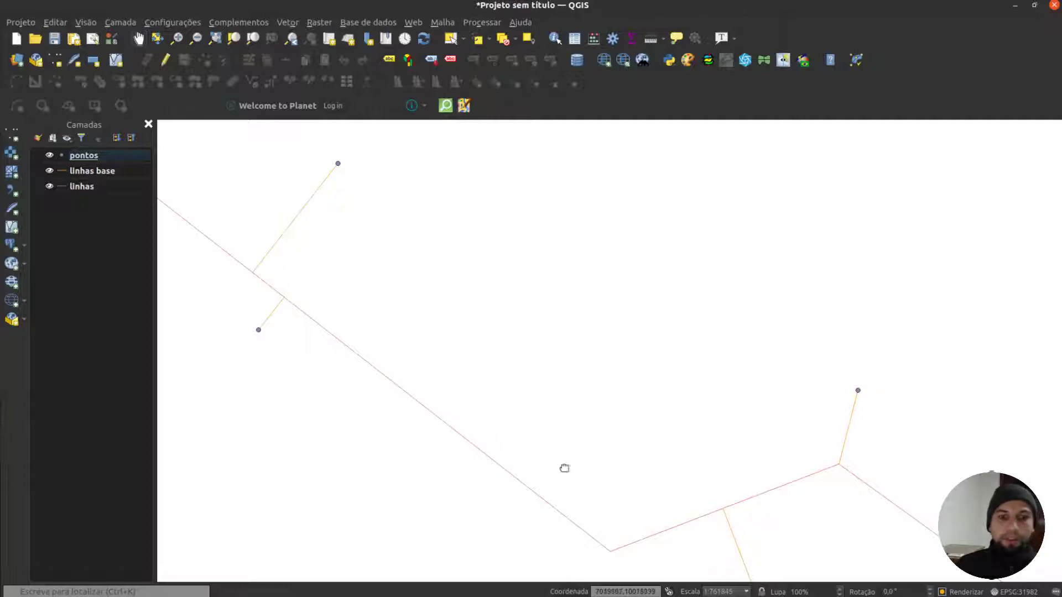
left_click_drag(640, 437, 386, 209)
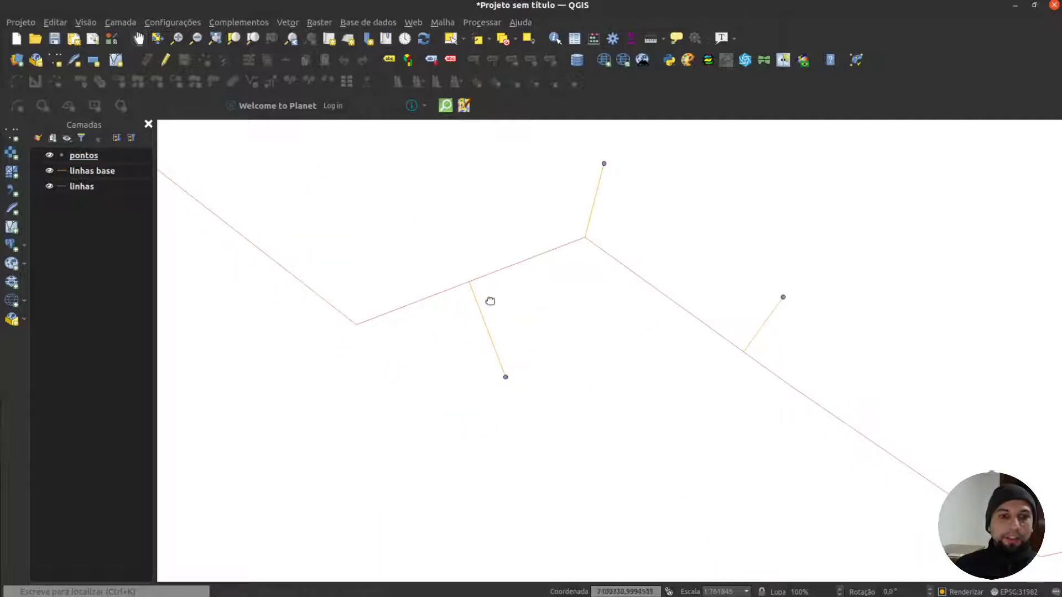
scroll(776, 360, "down", 2)
left_click_drag(828, 360, 624, 354)
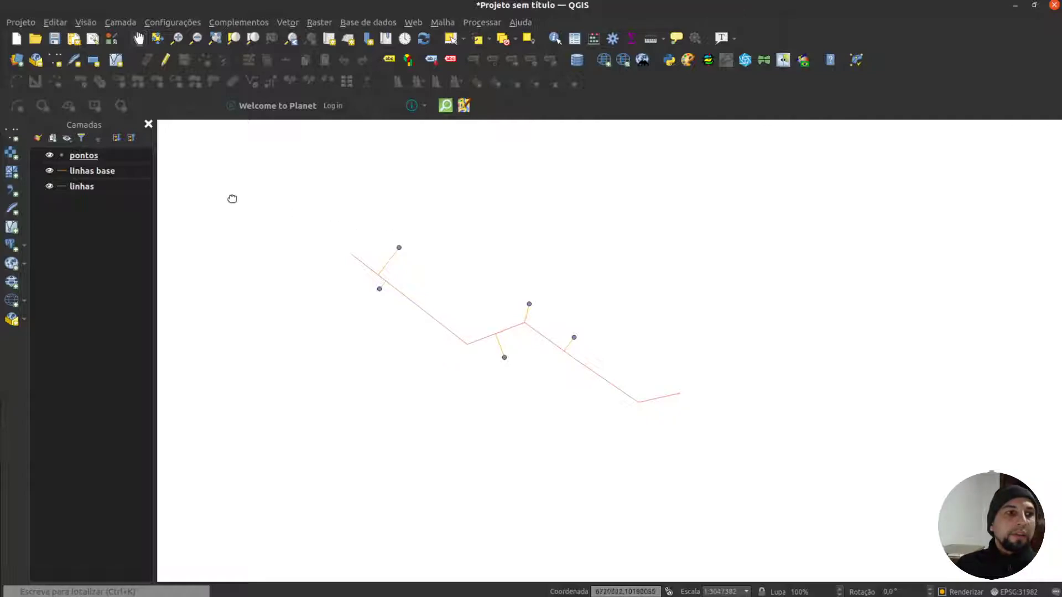
left_click(145, 176)
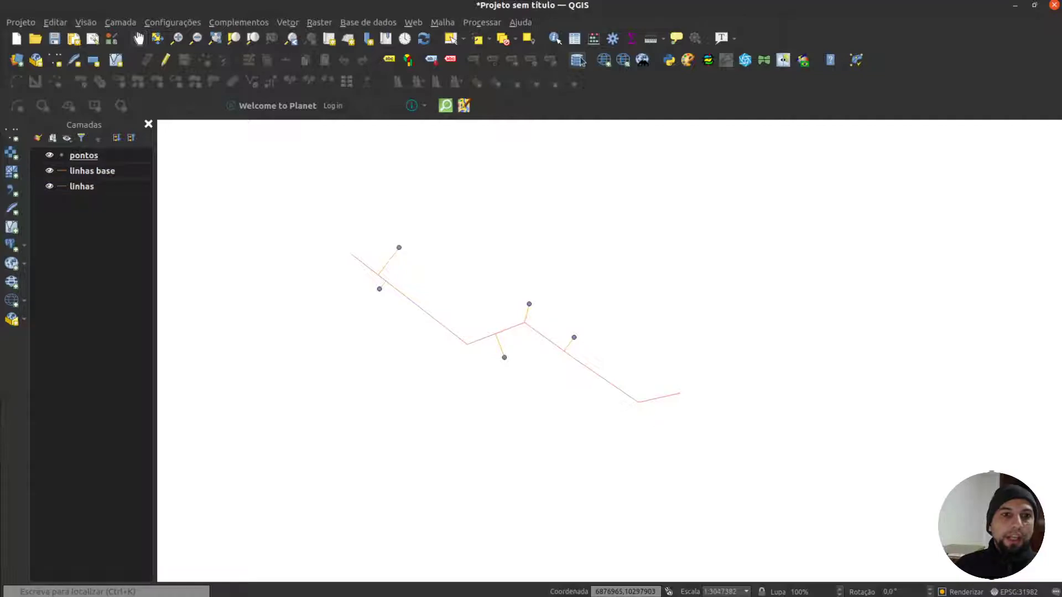
Step: Reopen the DB Manager query and insert "st_length()" on a new line below the id column
left_click(577, 60)
left_click_drag(374, 185, 722, 182)
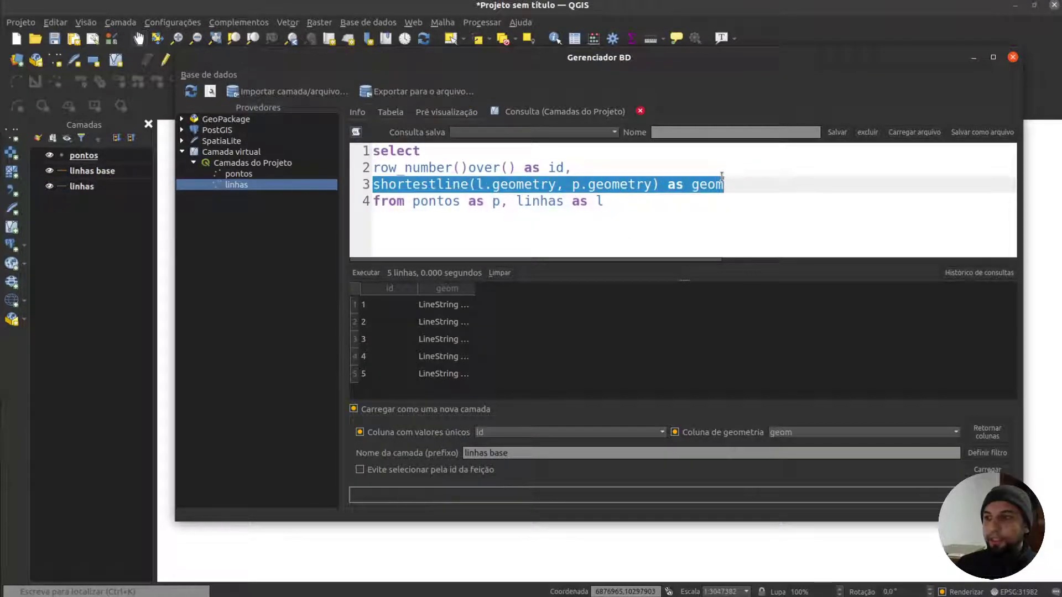
left_click(590, 170)
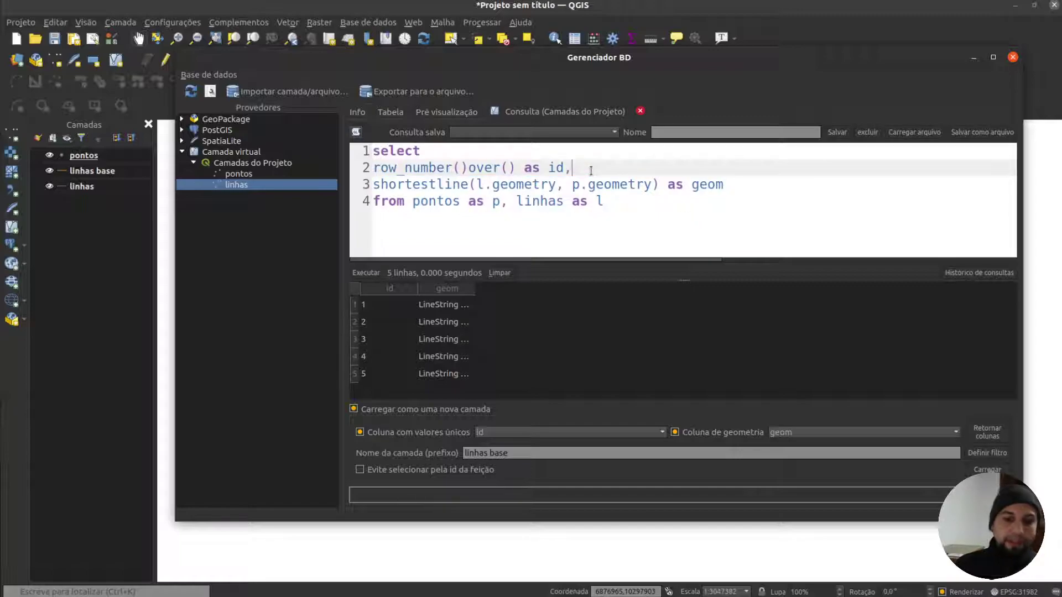
key("Return")
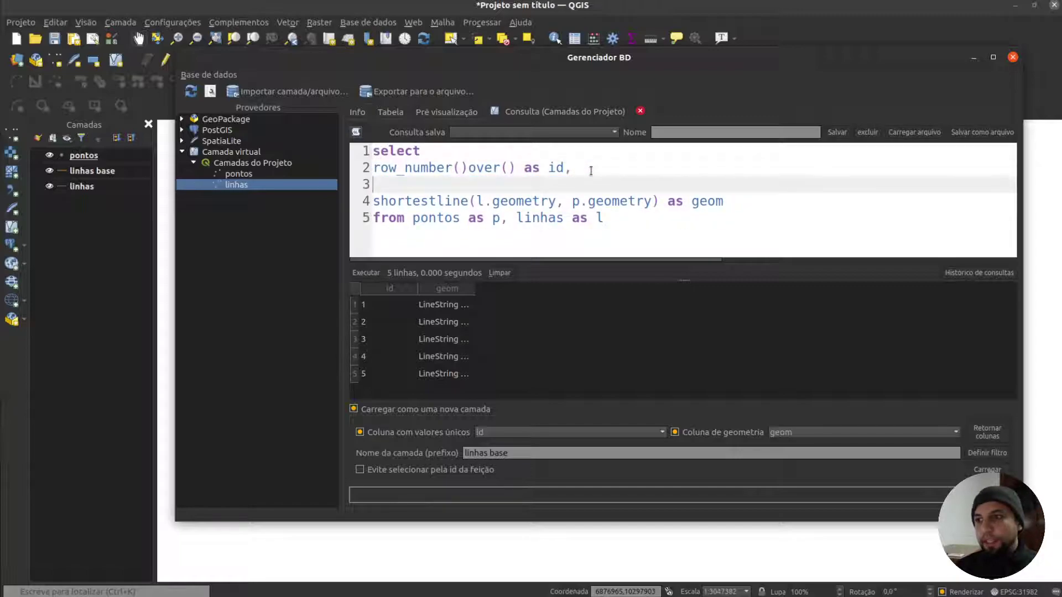
type("st_leng")
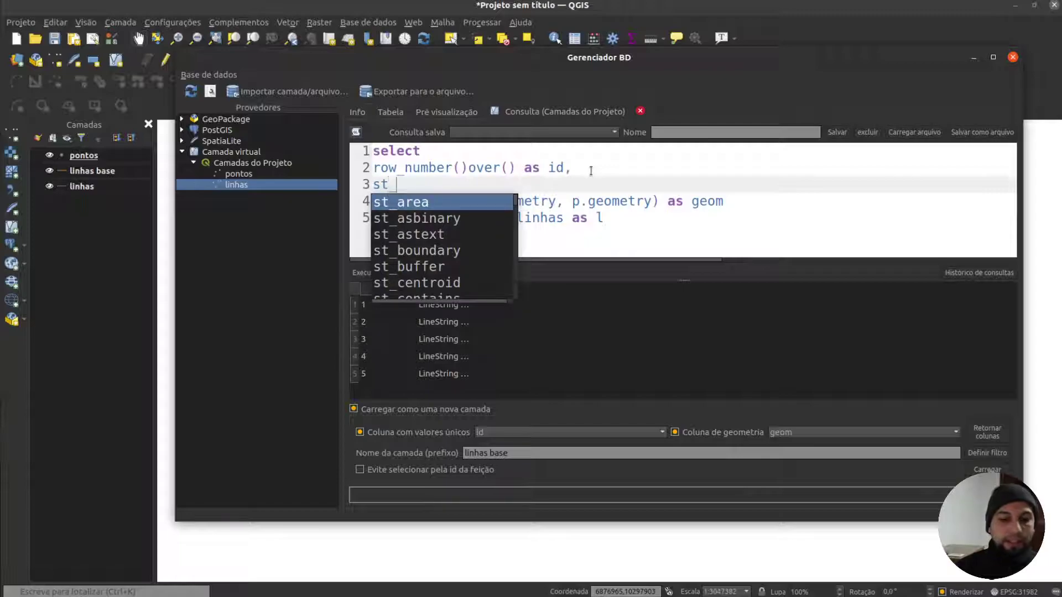
key("Return")
type("()")
Step: Remove the "st_" prefix from the length function so the line reads "length()"
key("Left")
key("Left")
key("Left")
key("Left")
key("Left")
key("Left")
key("Left")
key("Left")
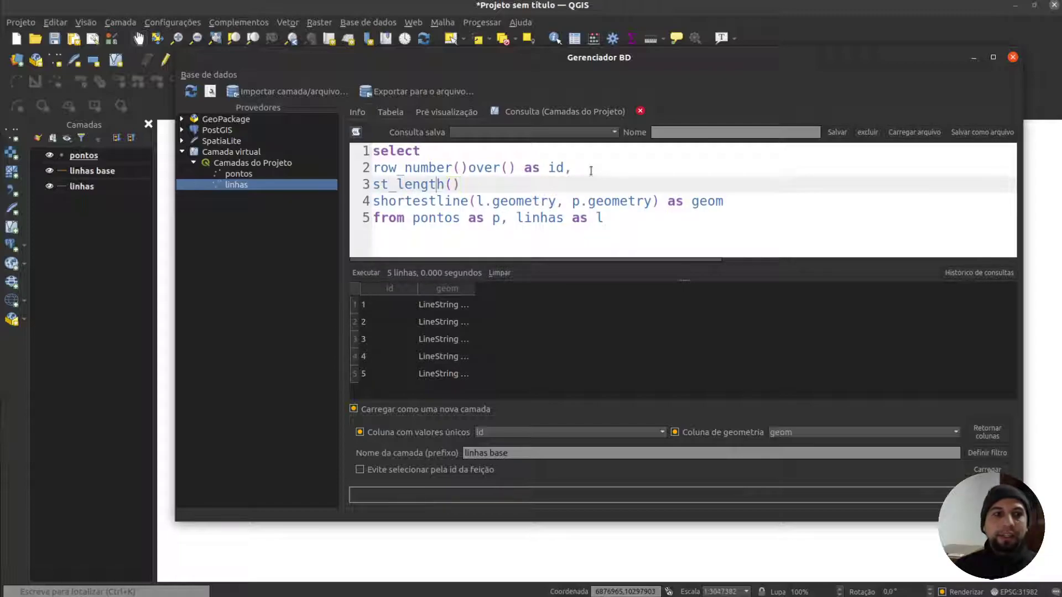
key("BackSpace")
key("BackSpace")
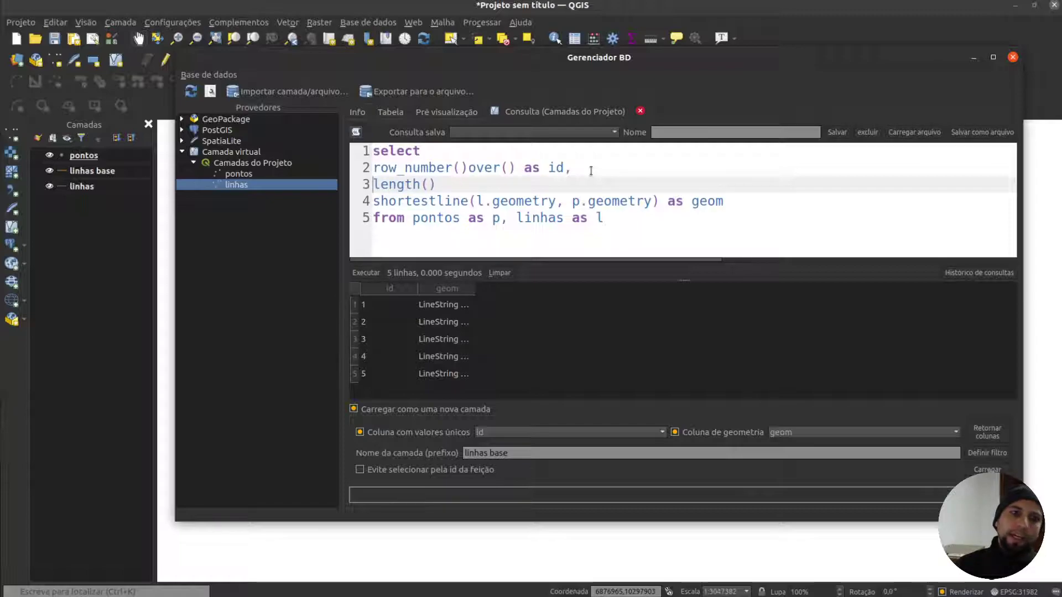
key("Right")
key("Right")
key("Right")
key("Right")
key("Right")
key("Right")
key("Right")
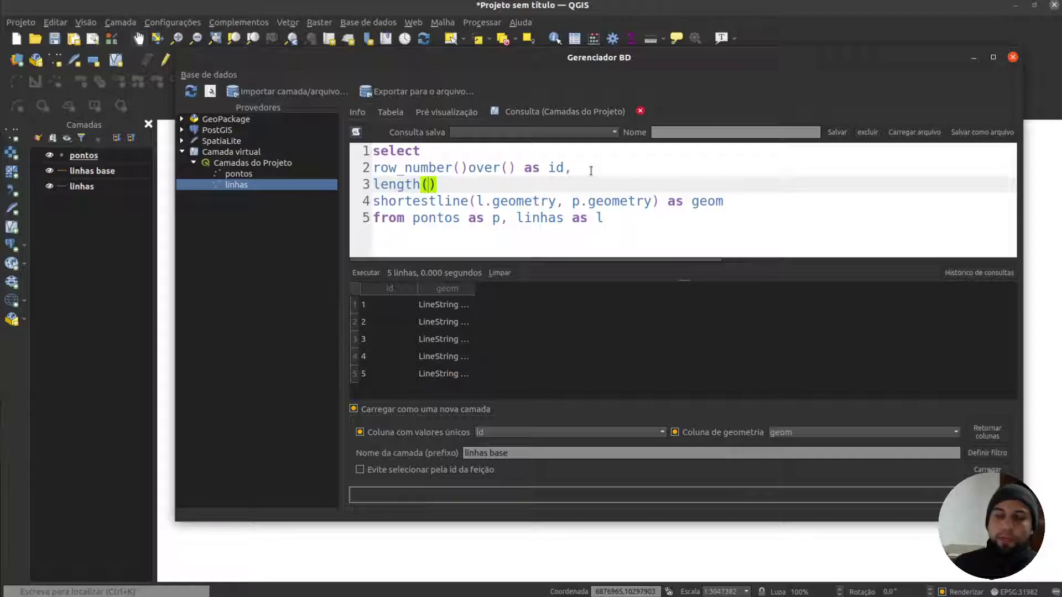
Step: Copy "shortestline(l.geometry, p.geometry)" into the length() parentheses and complete the line with "as distance,"
left_click(376, 201)
left_click_drag(376, 202, 662, 200)
key("ctrl+c")
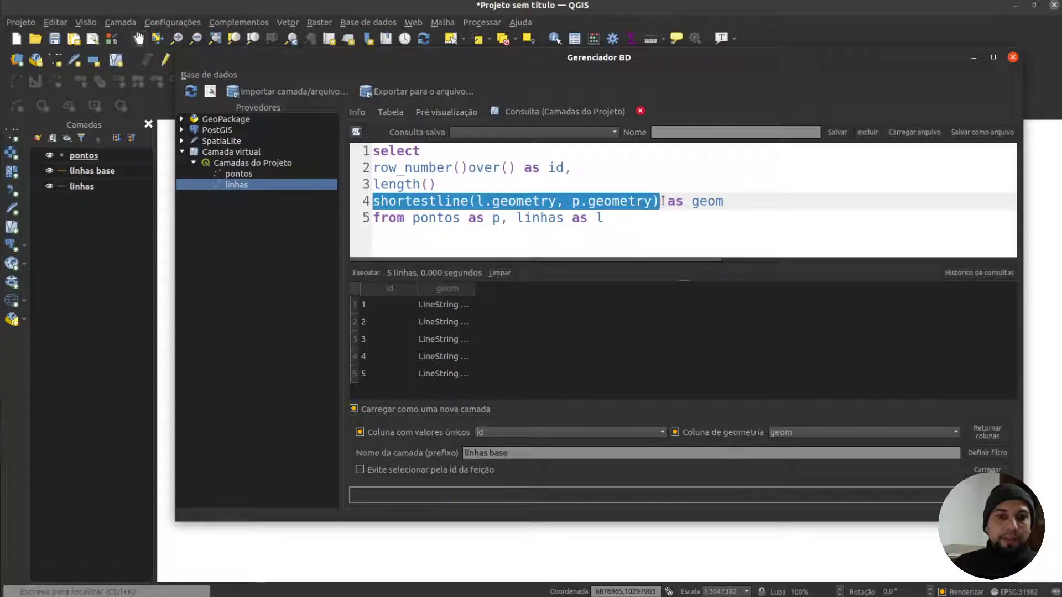
left_click(426, 184)
key("ctrl+v")
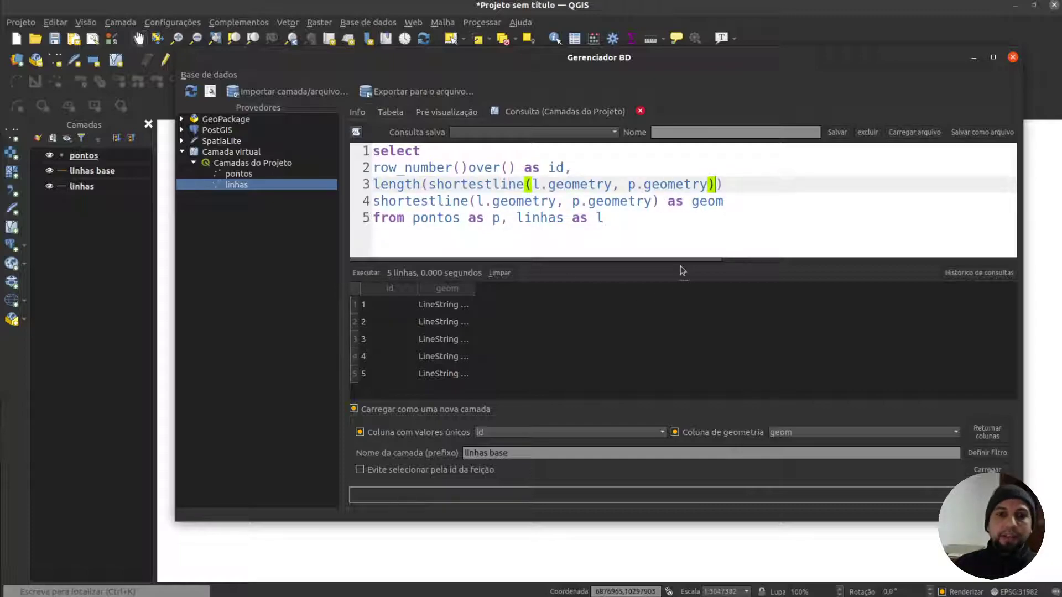
left_click(737, 185)
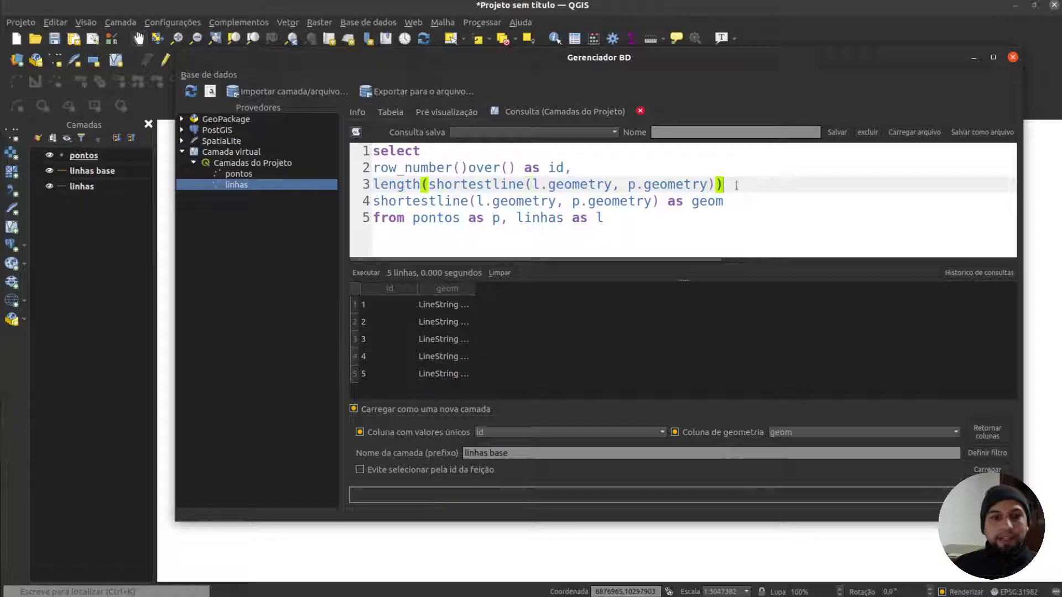
type("as dis")
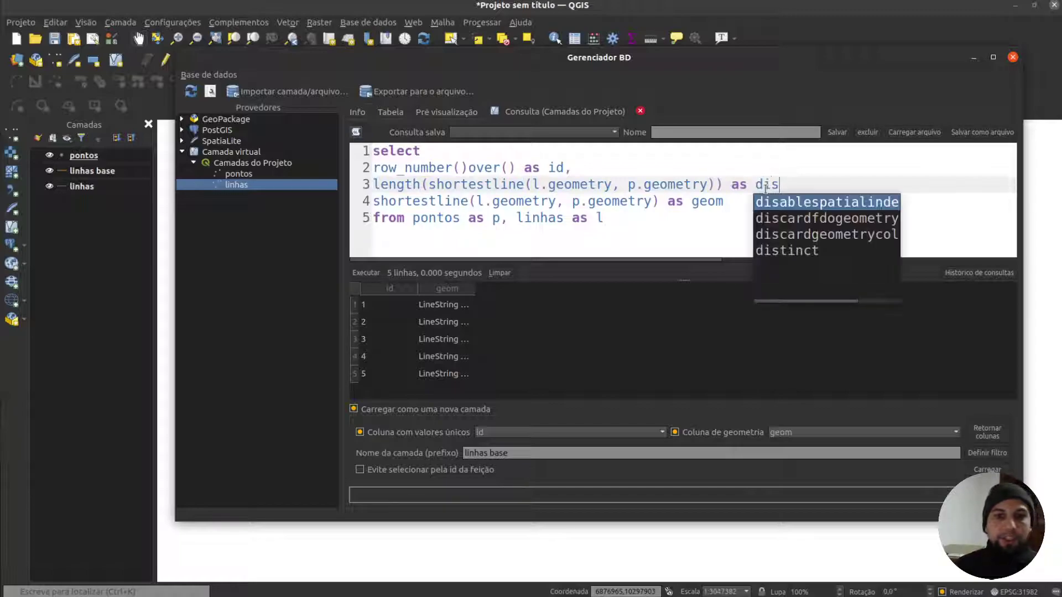
type("tance,")
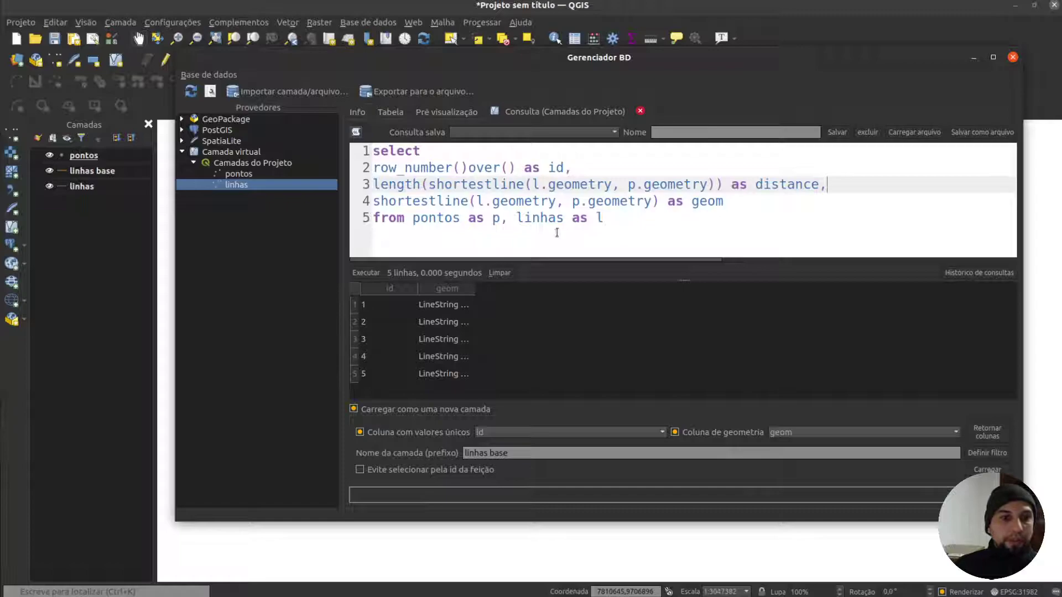
Step: Run the whole query with the new distance column and widen that column in the results table
left_click_drag(604, 217, 366, 151)
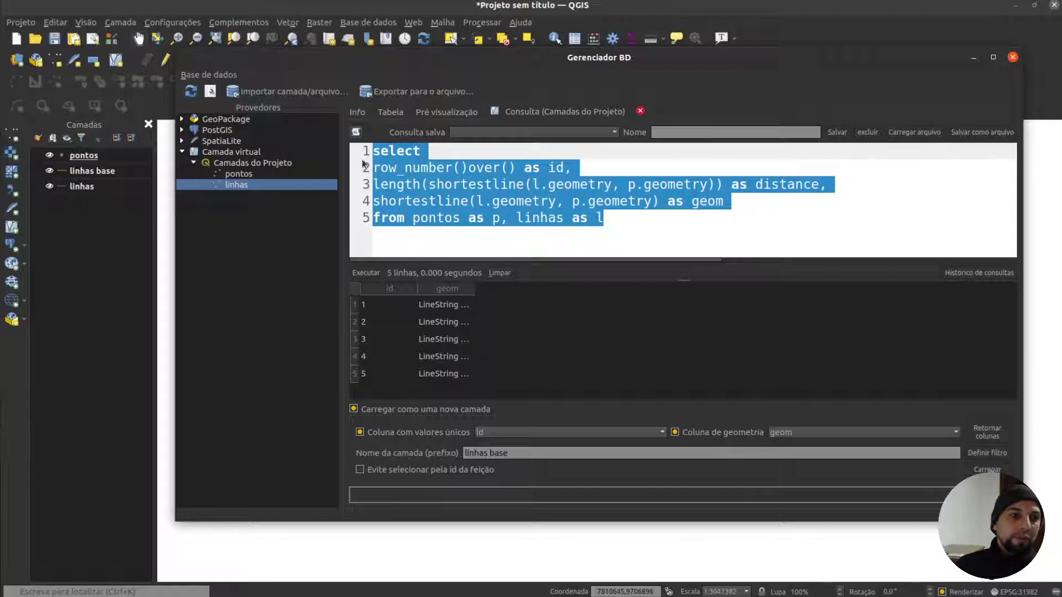
left_click(366, 272)
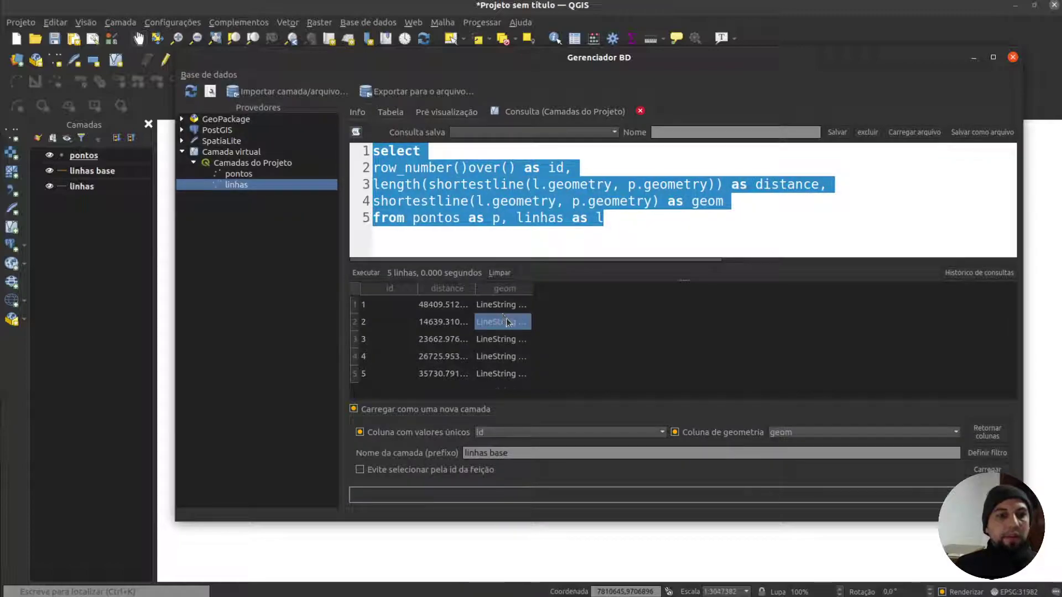
left_click_drag(475, 288, 532, 289)
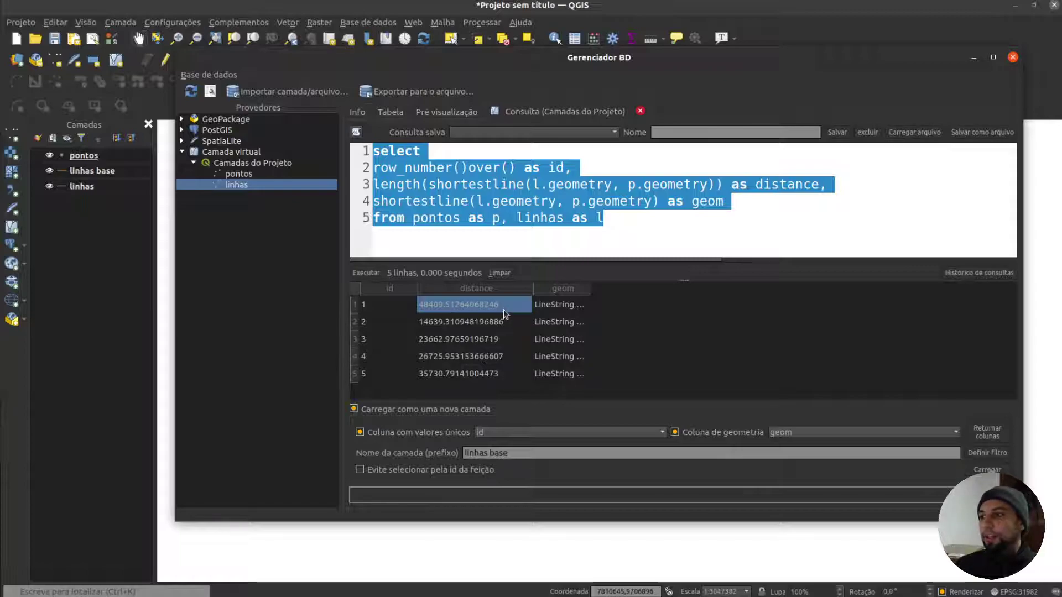
Step: Wrap the length expression in "round(...,3)", rerun the query and widen the distance column in the results
left_click(377, 182)
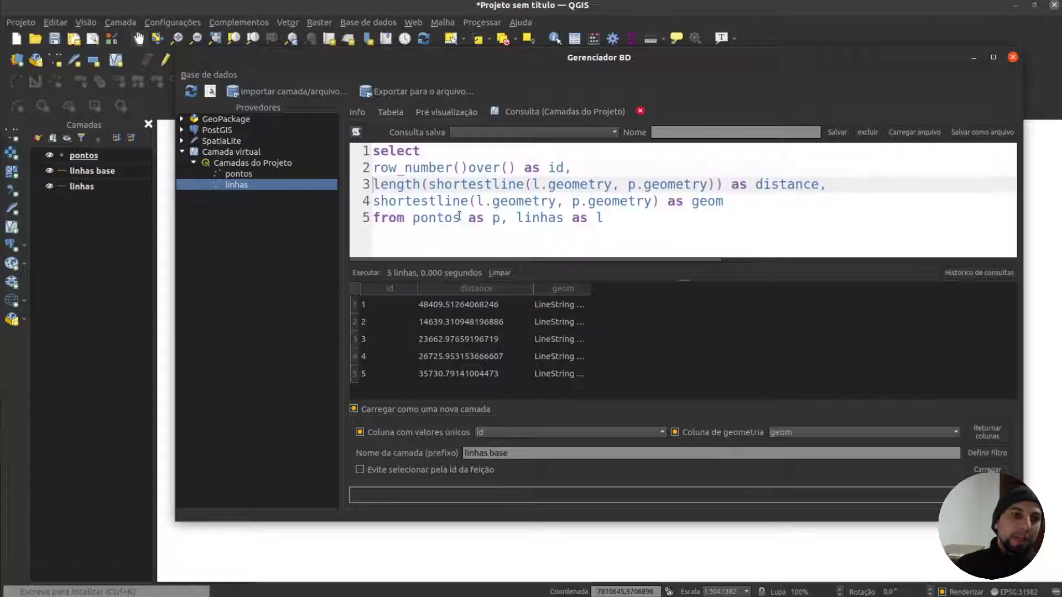
type("round")
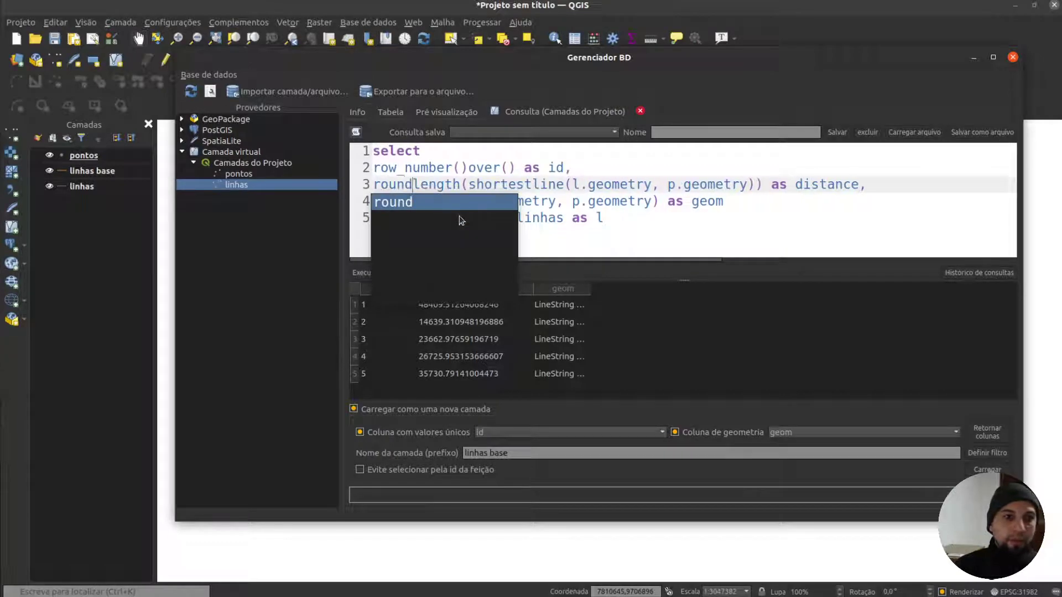
type("(")
key("Right")
key("Right")
key("Right")
key("Right")
key("Right")
key("Right")
key("Right")
key("Right")
key("Right")
key("Right")
key("Right")
key("Right")
key("Right")
key("Right")
key("Right")
key("Right")
key("Right")
key("Right")
key("Right")
key("Right")
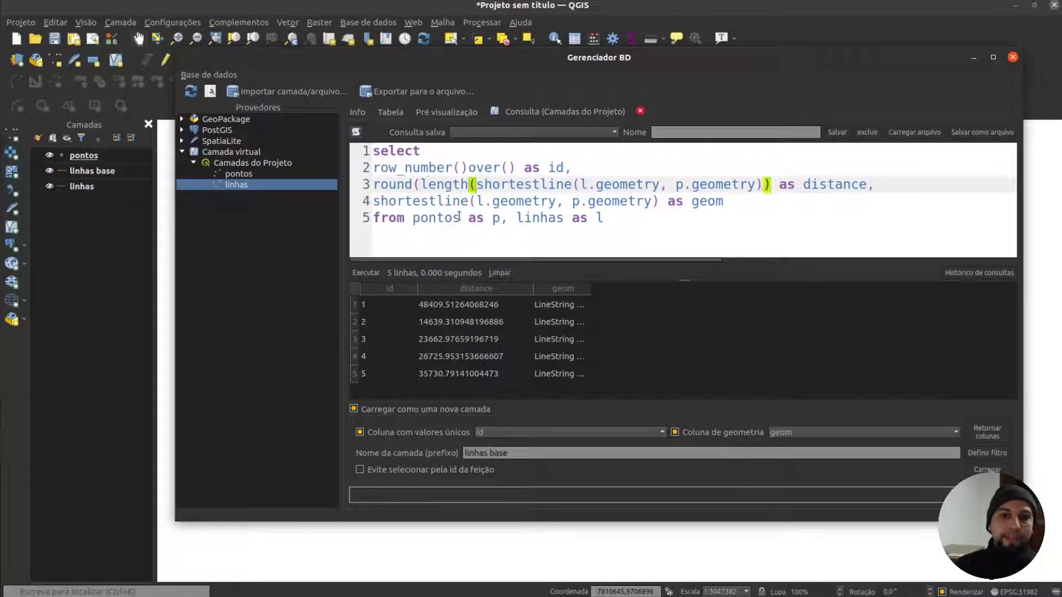
key("Right")
key("Right")
key("Right")
key("Right")
key("Right")
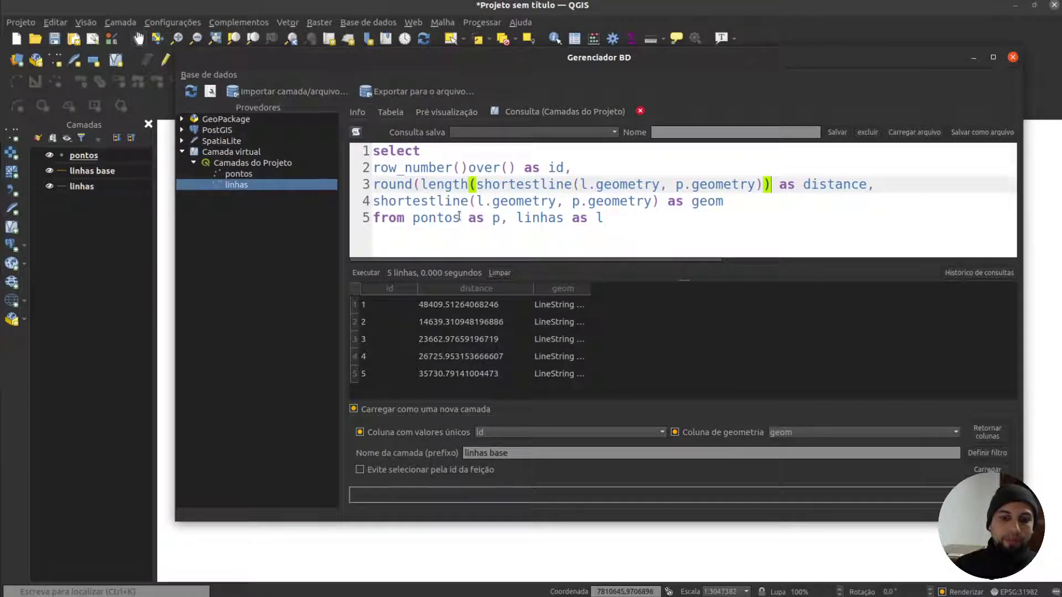
type(",3)")
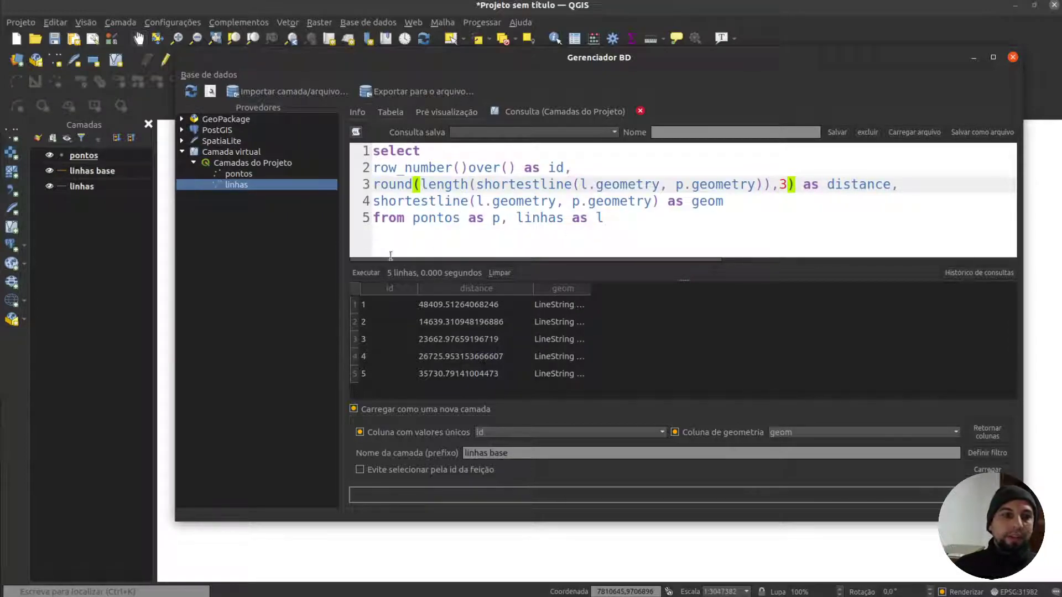
left_click(367, 273)
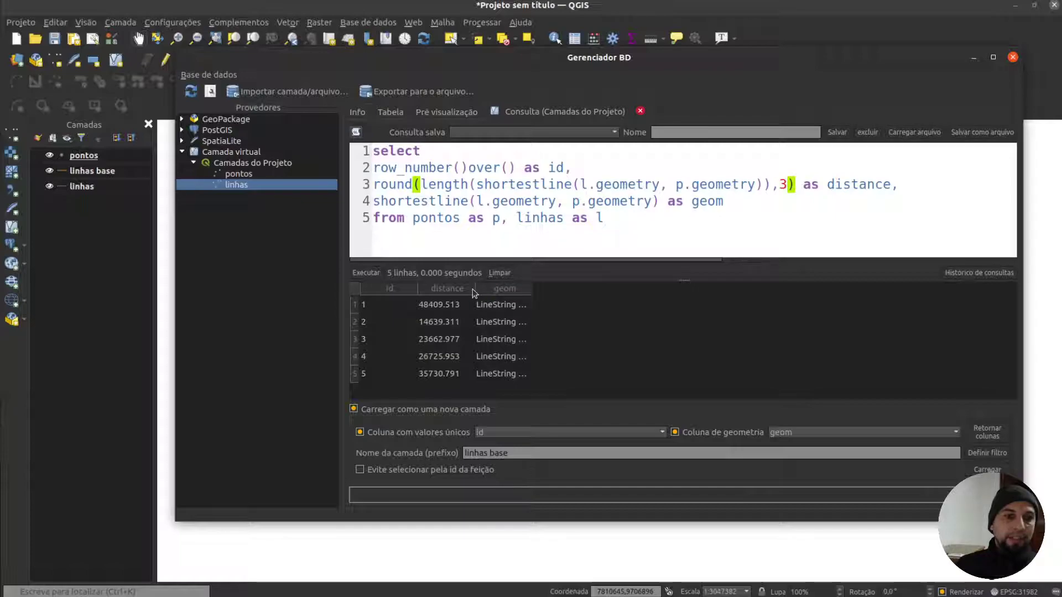
left_click_drag(474, 288, 544, 289)
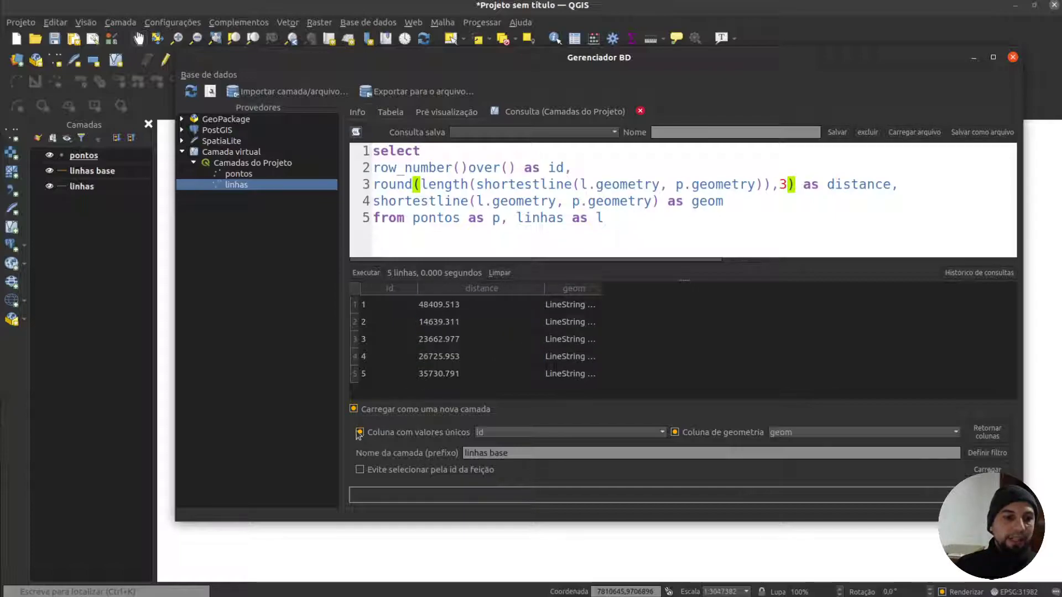
Step: Load the query result as a new layer named "linhas finais", minimize the database manager and hide the linhas base layer
left_click(518, 456)
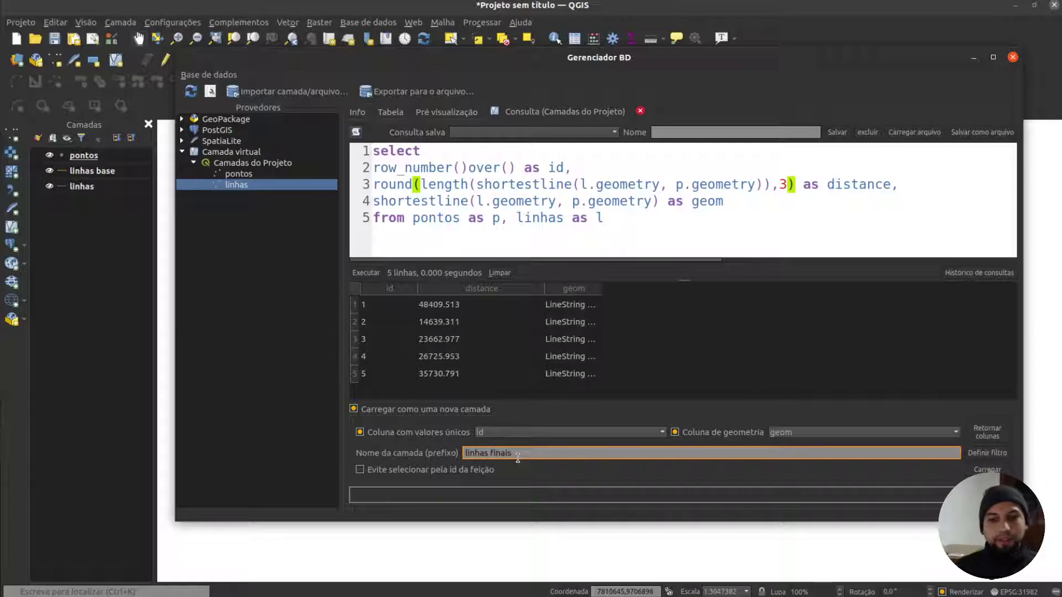
left_click(983, 470)
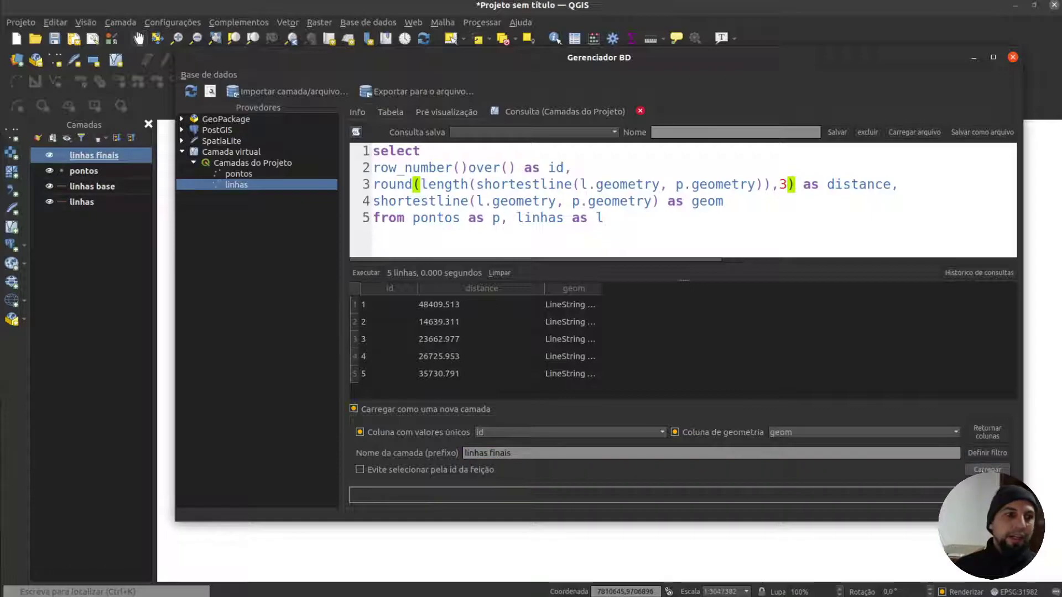
left_click(974, 58)
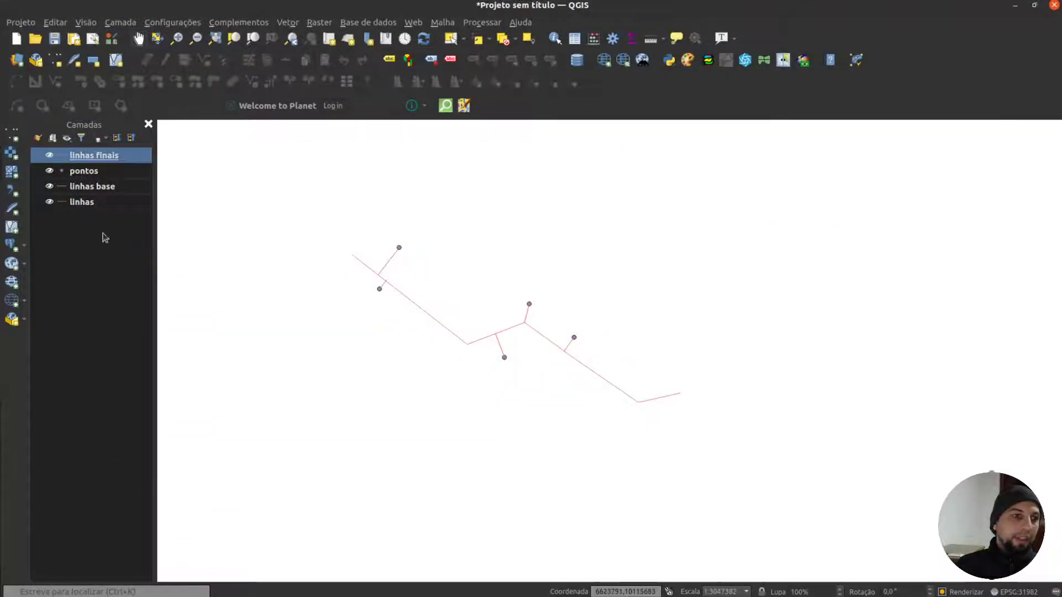
left_click(49, 189)
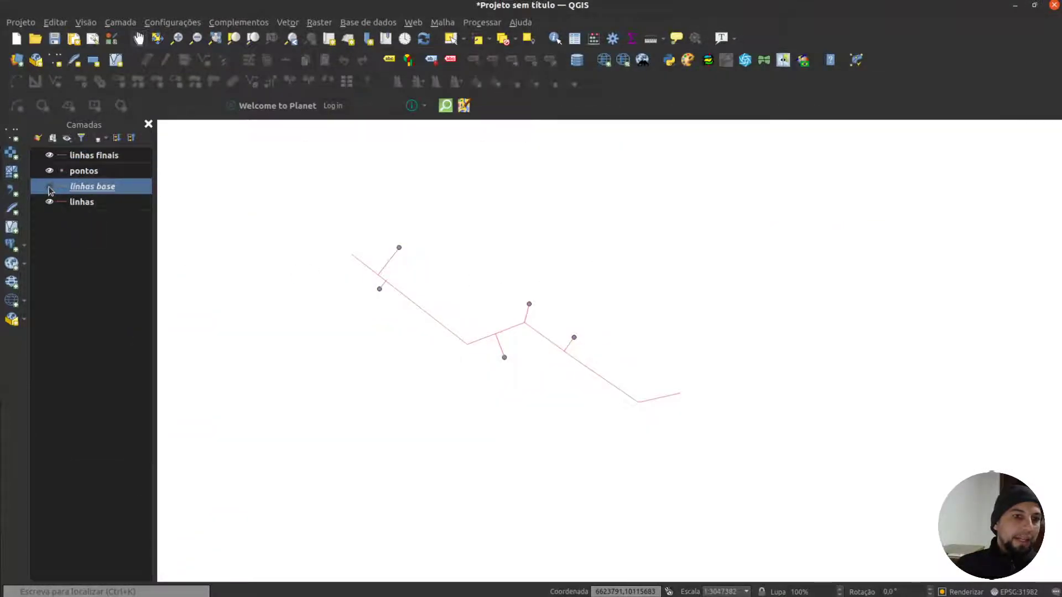
Step: Apply the "dash red" line symbol to the linhas finais layer
left_click(93, 158, "ctrl")
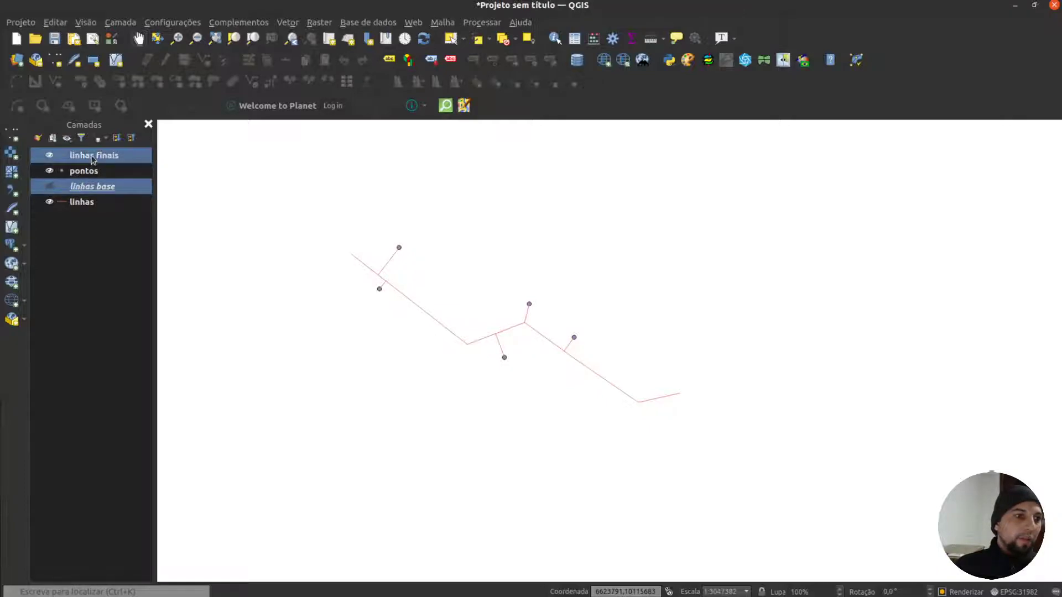
left_click(93, 159)
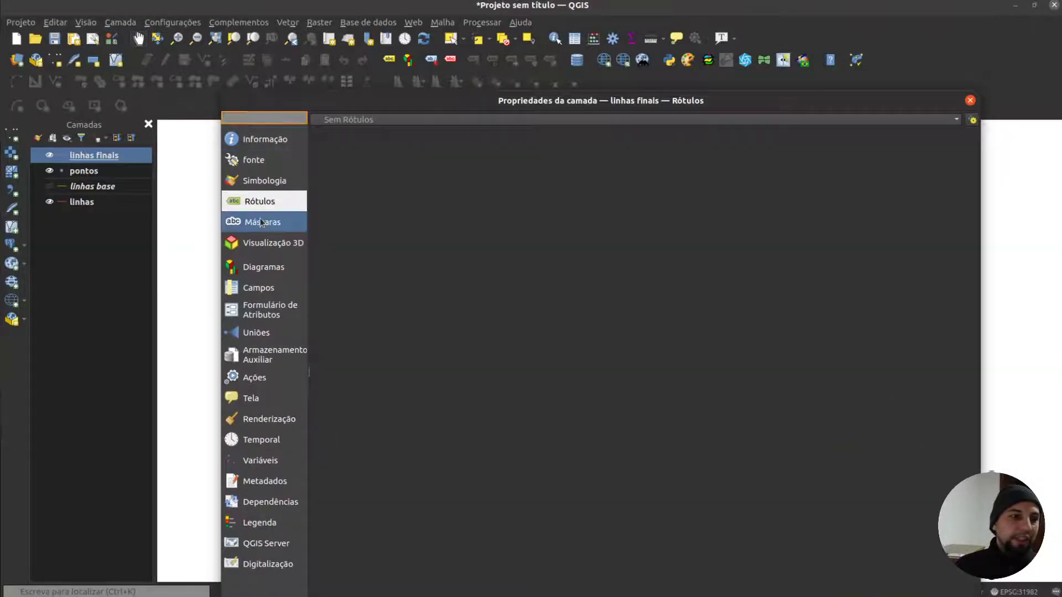
left_click(251, 180)
left_click(807, 346)
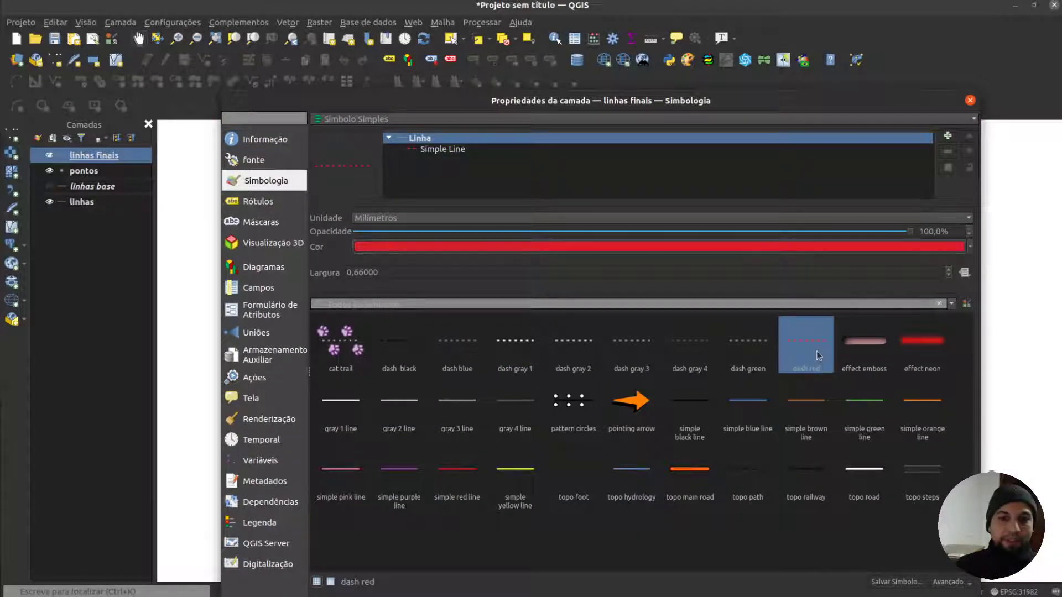
left_click_drag(890, 103, 815, 7)
left_click(890, 526)
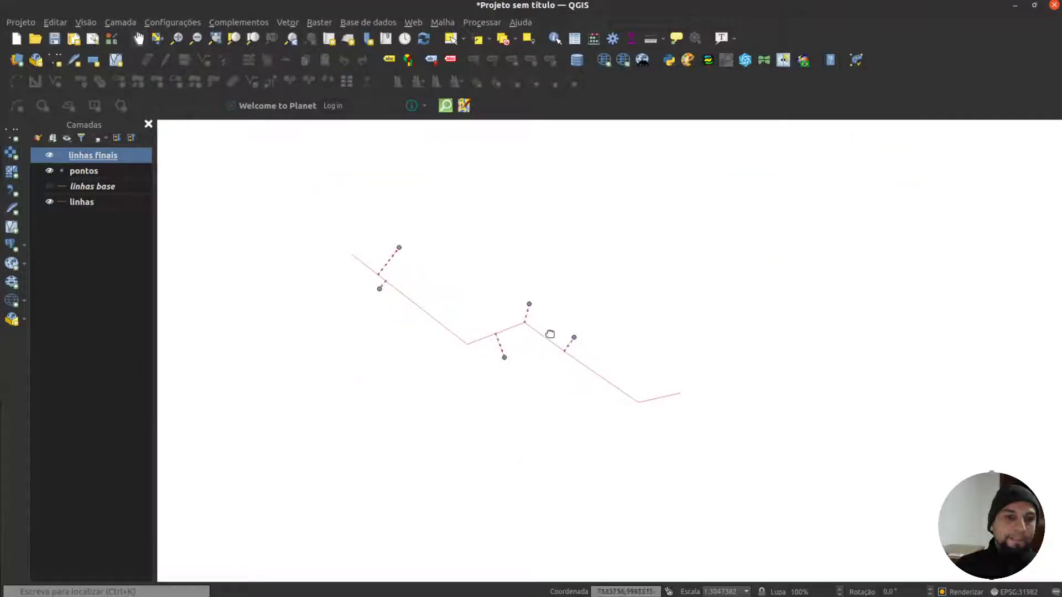
Step: Open the linhas finais attribute table, shrink and reposition its window, and sort the records by distance in ascending order
scroll(391, 276, "up", 1)
right_click(89, 155)
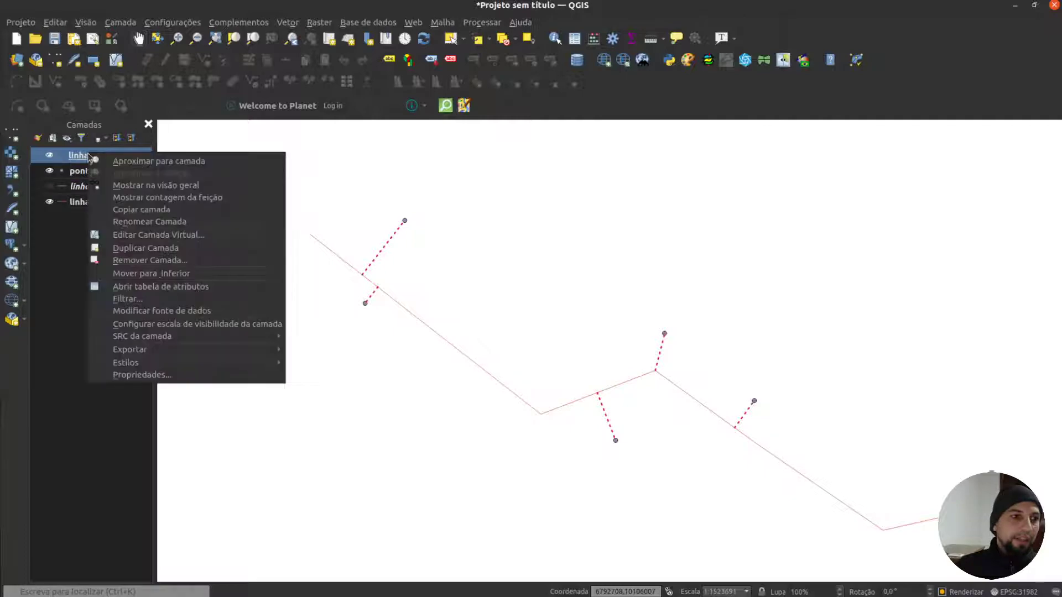
left_click(133, 287)
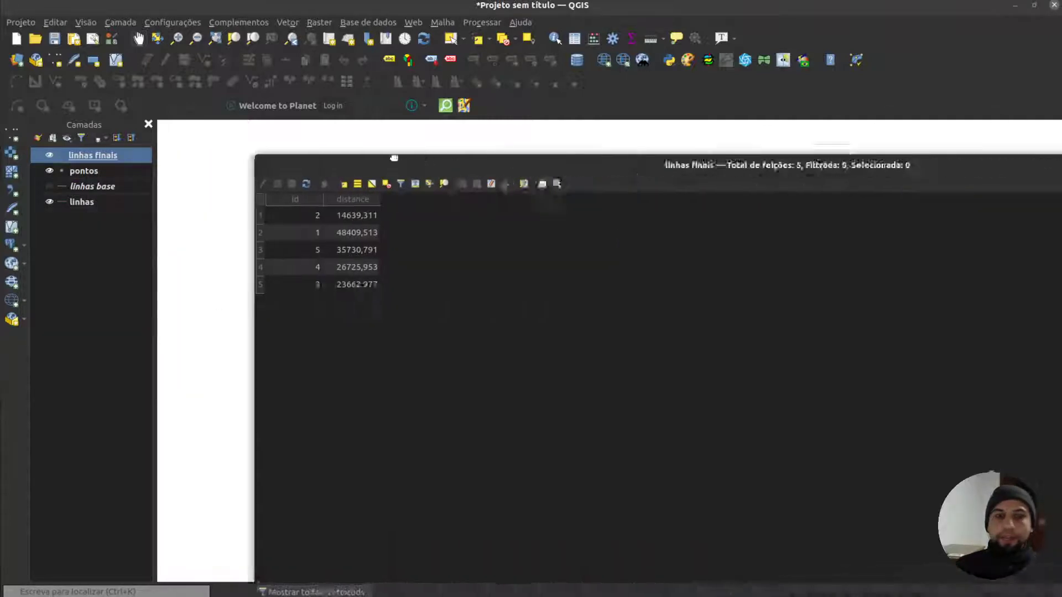
left_click_drag(394, 157, 285, 112)
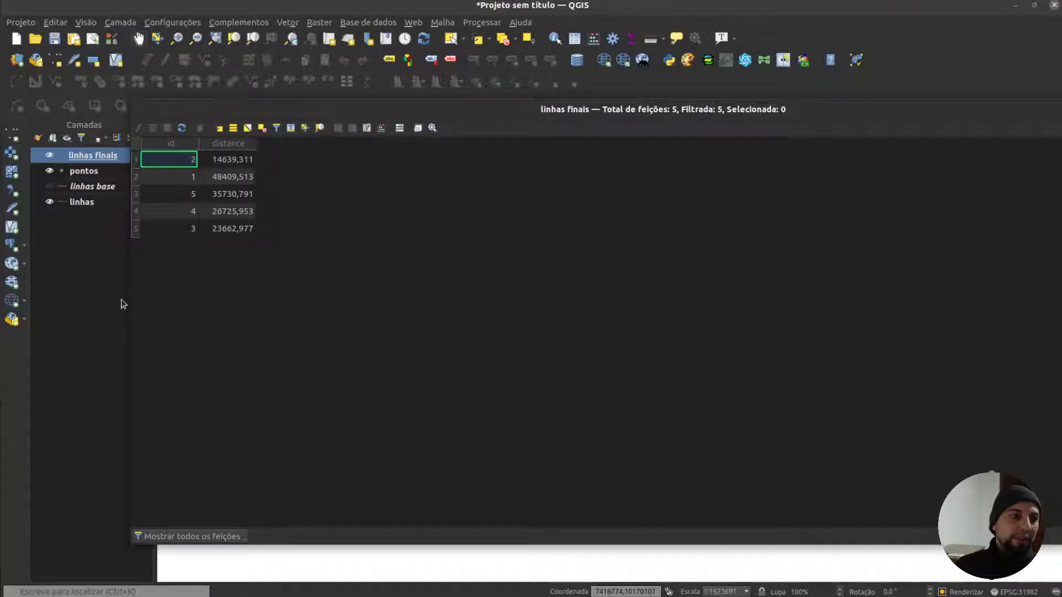
left_click_drag(130, 294, 671, 301)
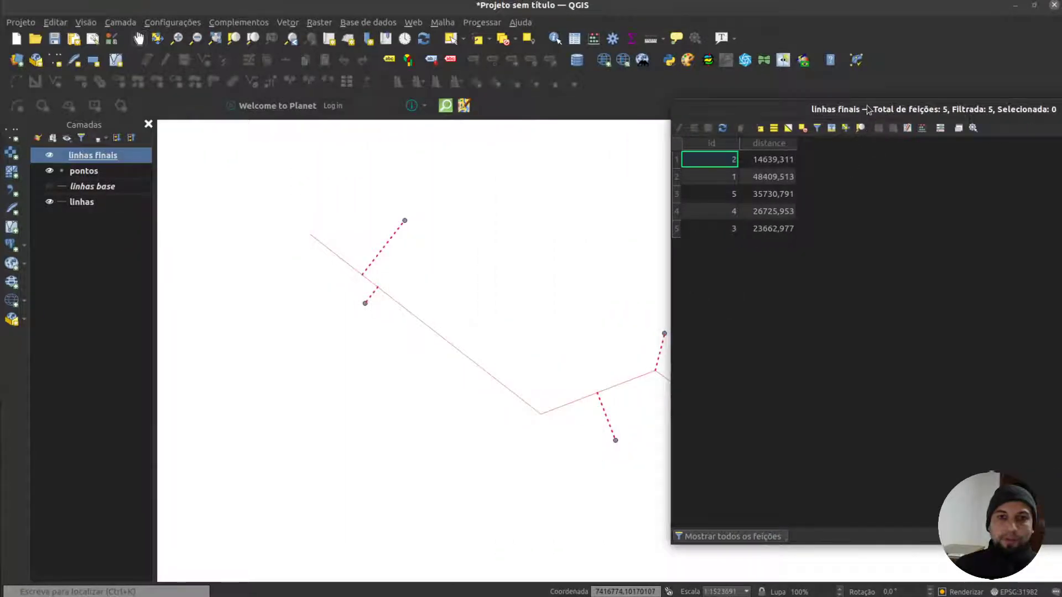
left_click_drag(869, 110, 303, 48)
left_click(192, 83)
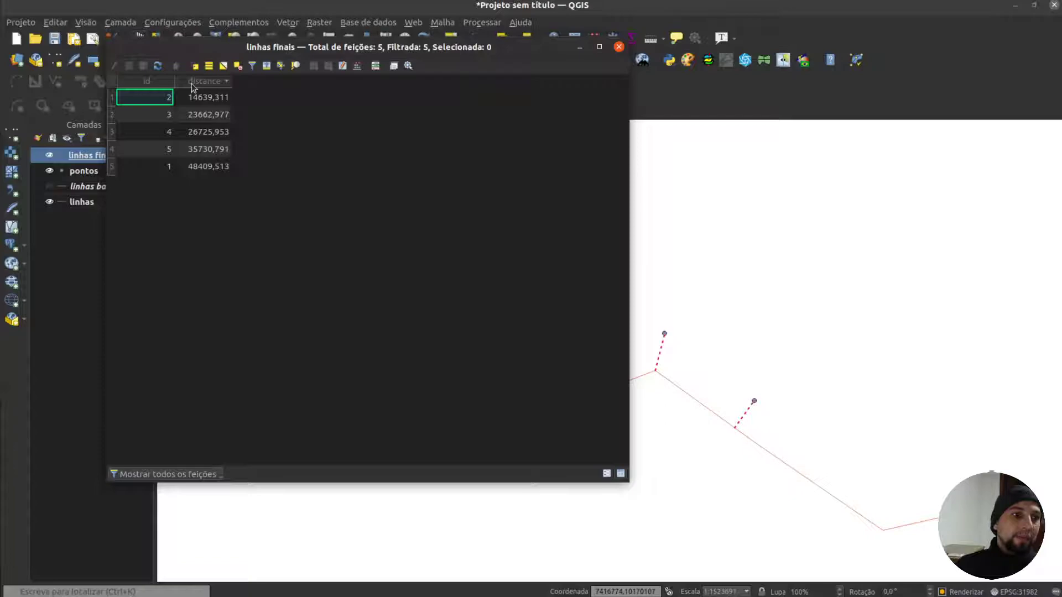
Step: Select the record with the smallest distance, close the attribute table and examine the selected line on the map
left_click(110, 98)
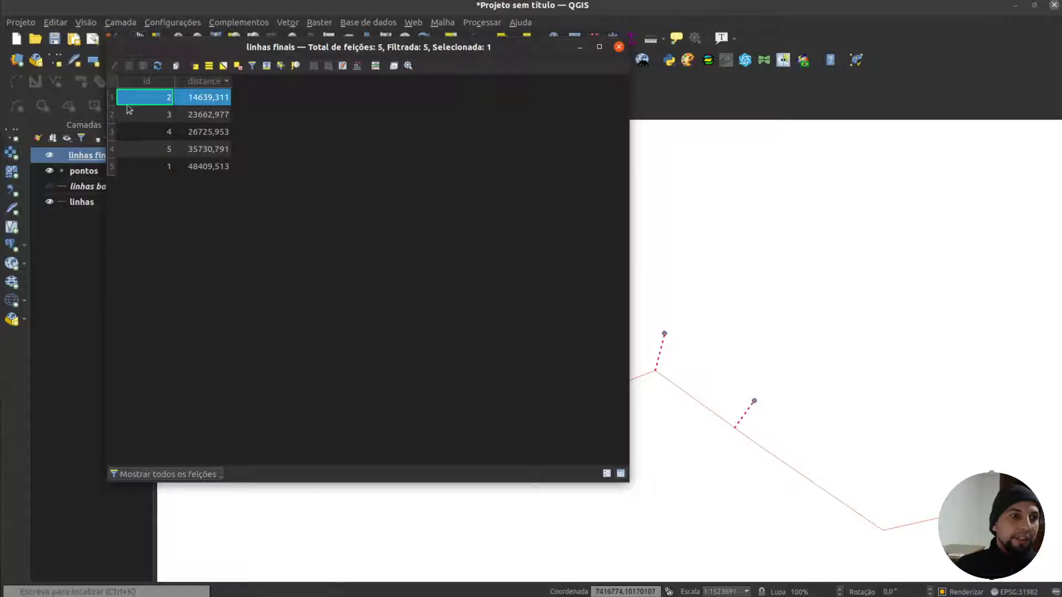
left_click(619, 46)
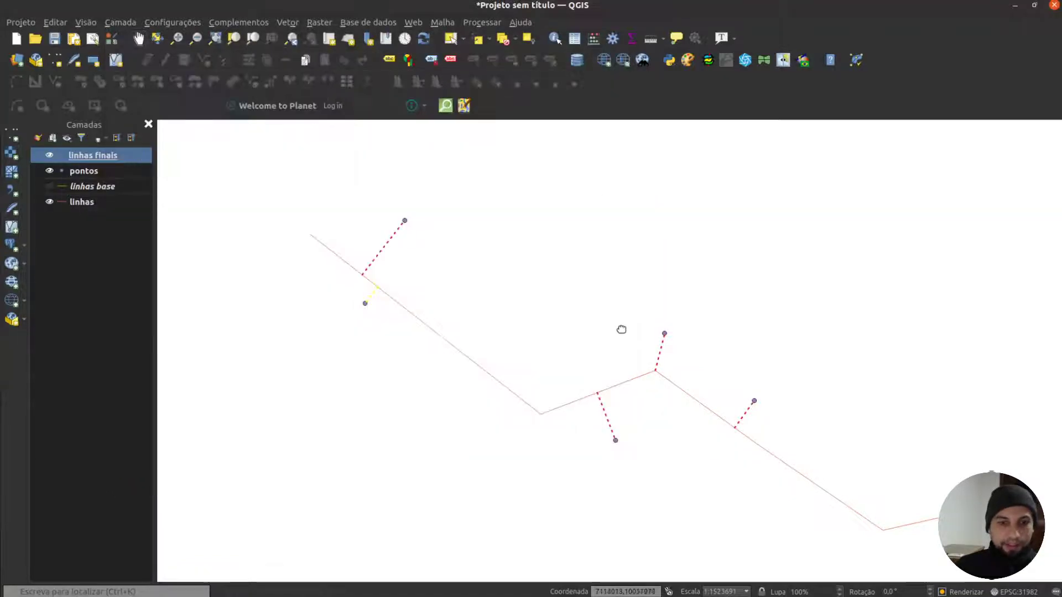
scroll(367, 296, "up", 2)
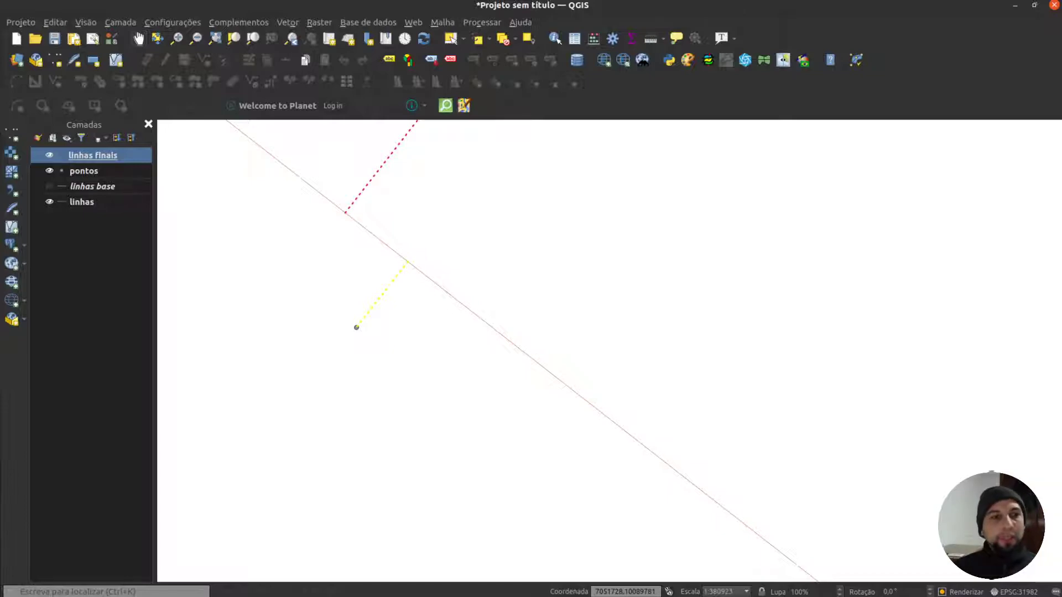
scroll(462, 241, "down", 2)
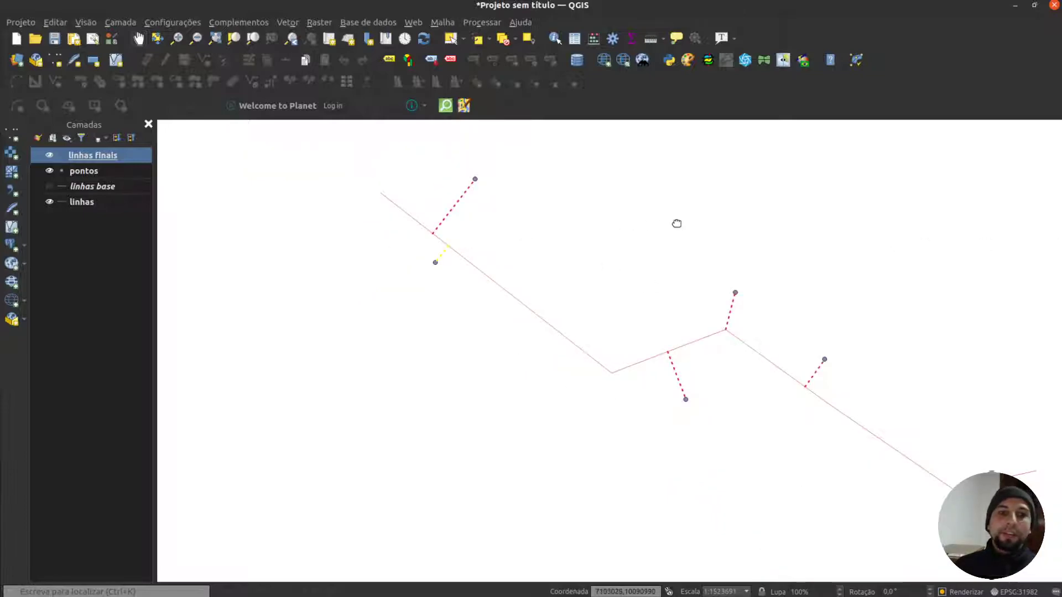
left_click_drag(677, 223, 510, 218)
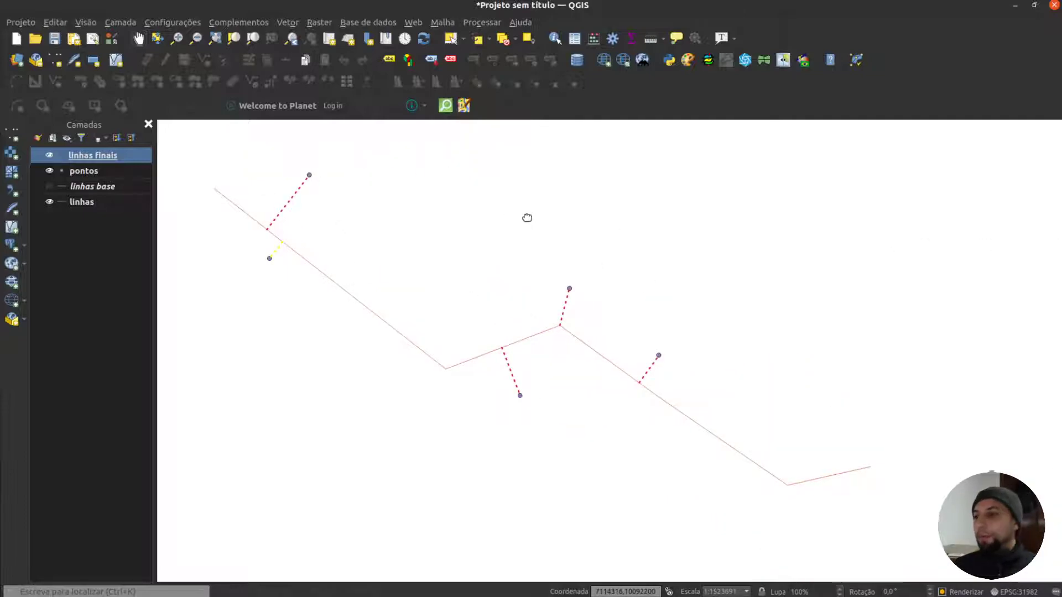